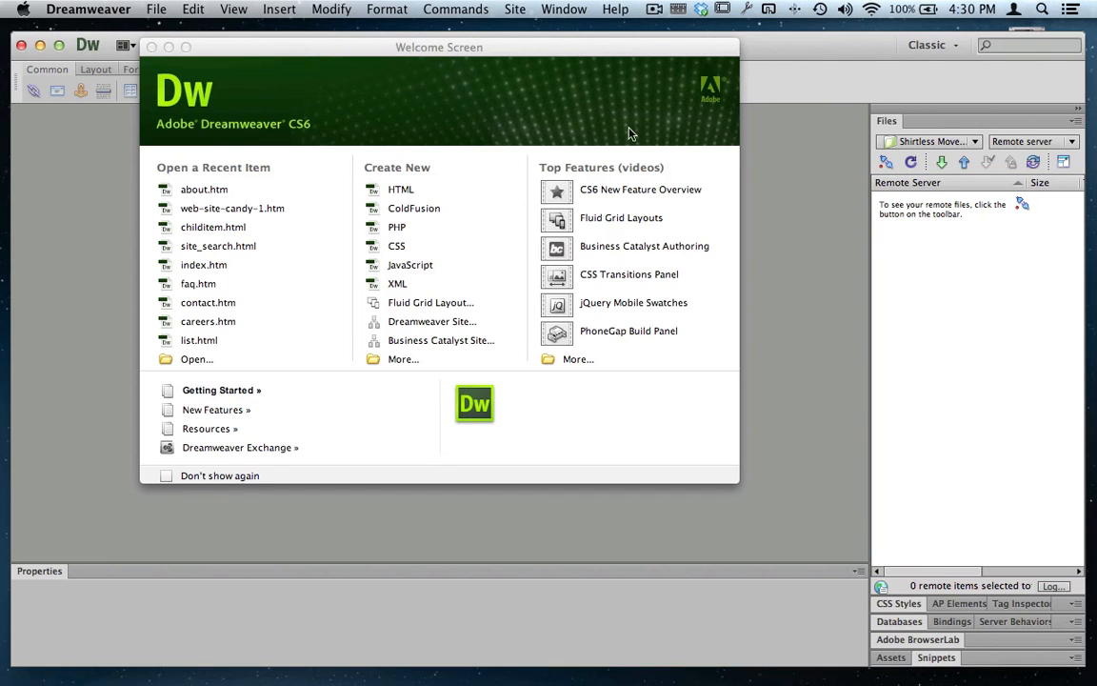
# - Close the Welcome Screen and open the Manage Sites dialog
pyautogui.click(151, 48)
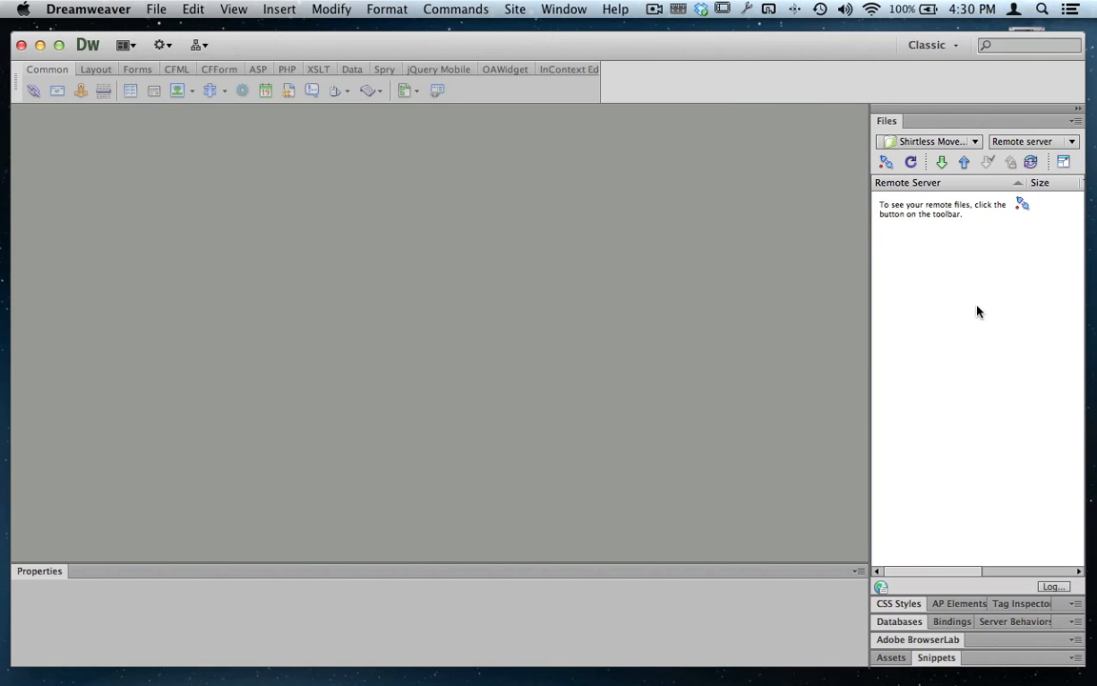
pyautogui.click(938, 143)
pyautogui.click(935, 167)
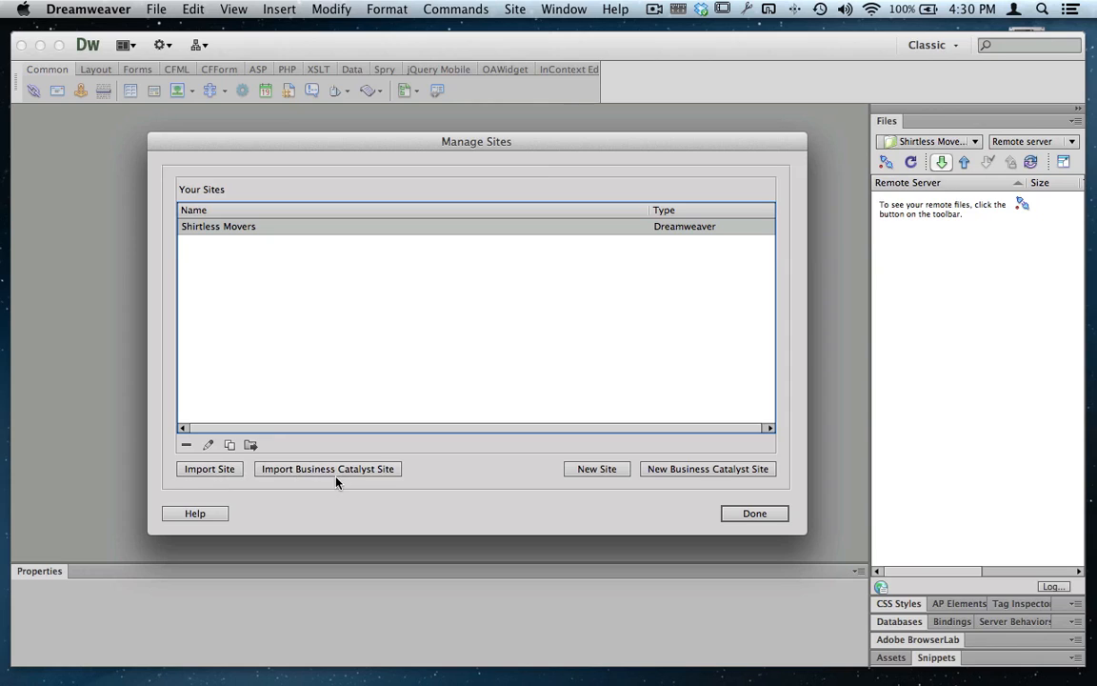
# - Try to import a Business Catalyst site and to create a new Business Catalyst site, dismissing each alert
pyautogui.click(368, 470)
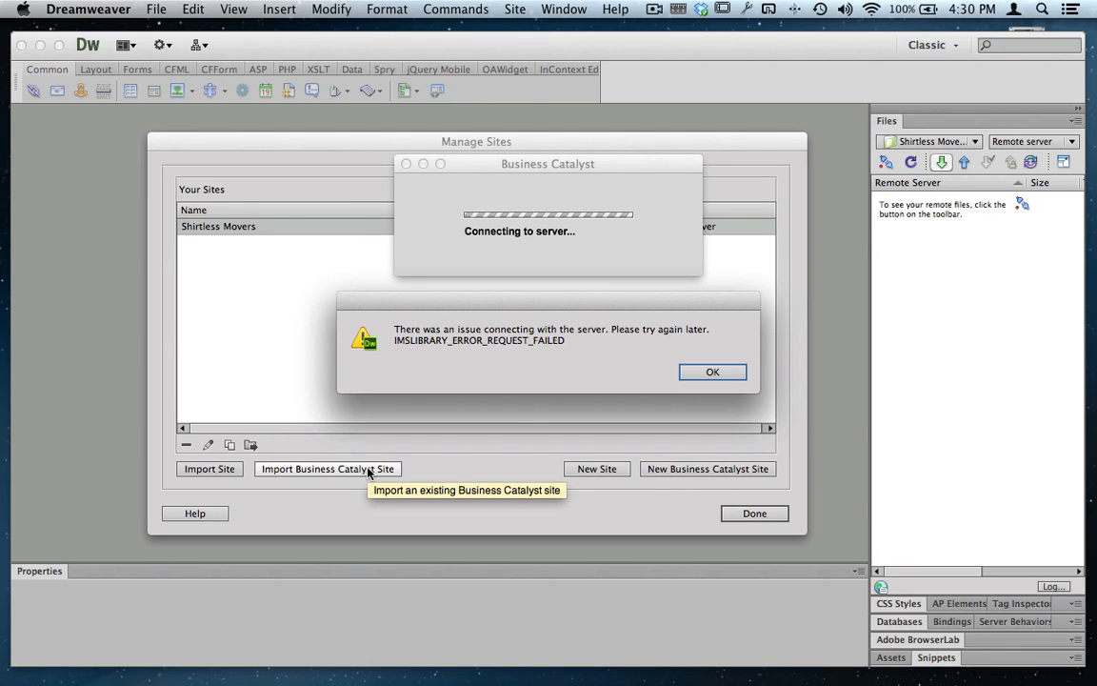
pyautogui.click(705, 373)
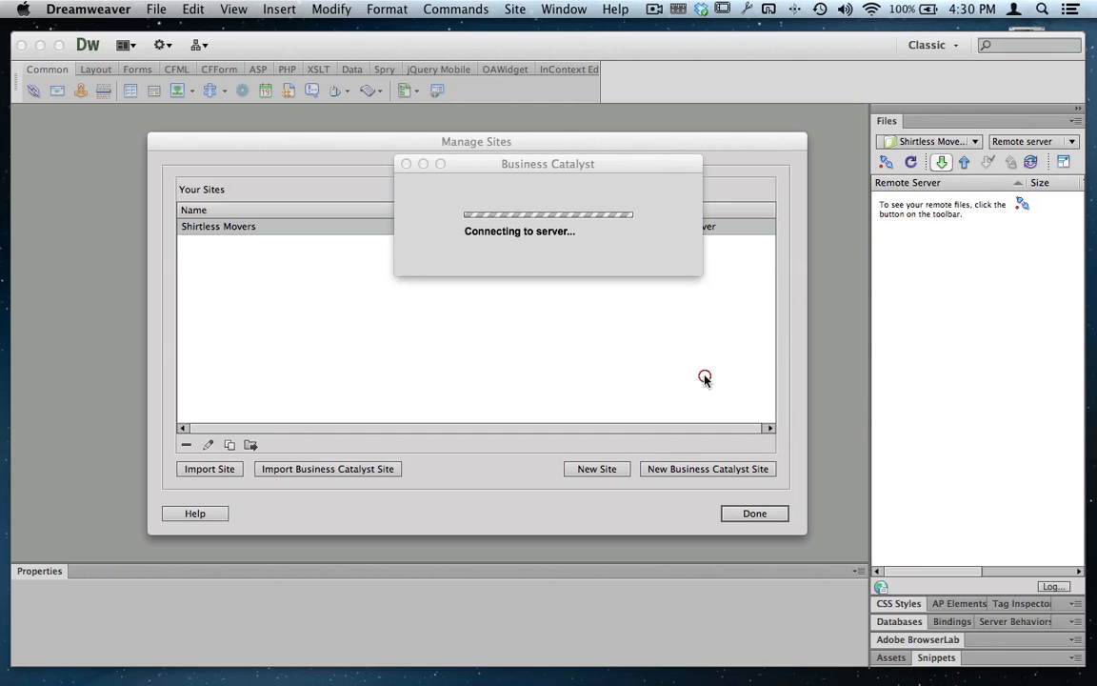
pyautogui.click(649, 471)
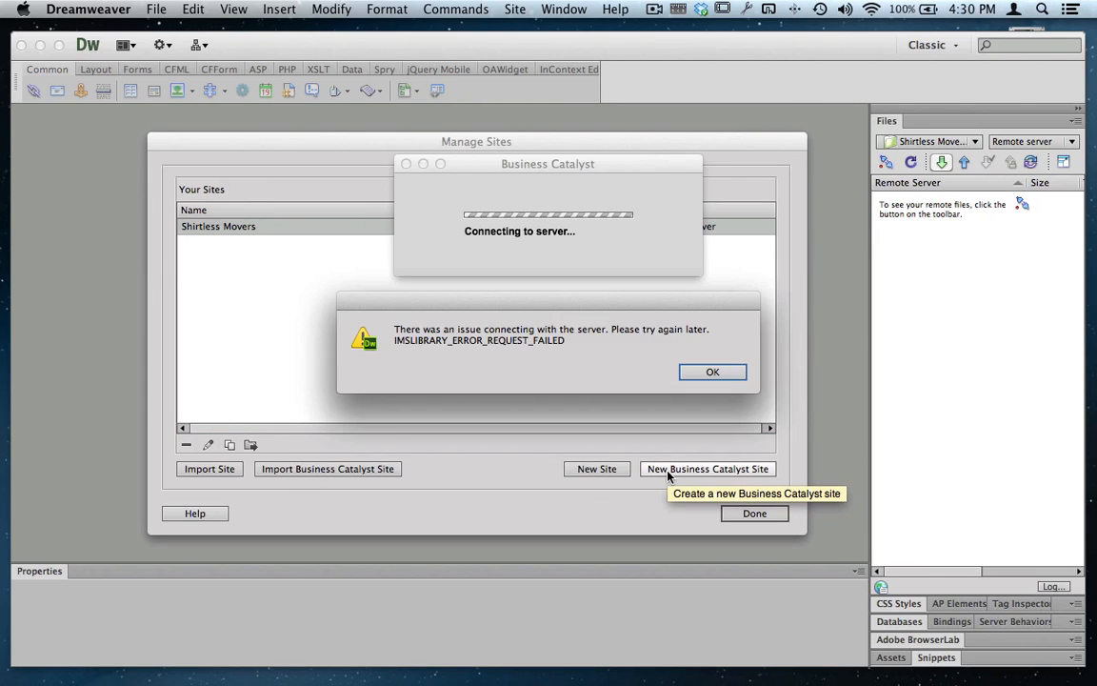
pyautogui.click(710, 371)
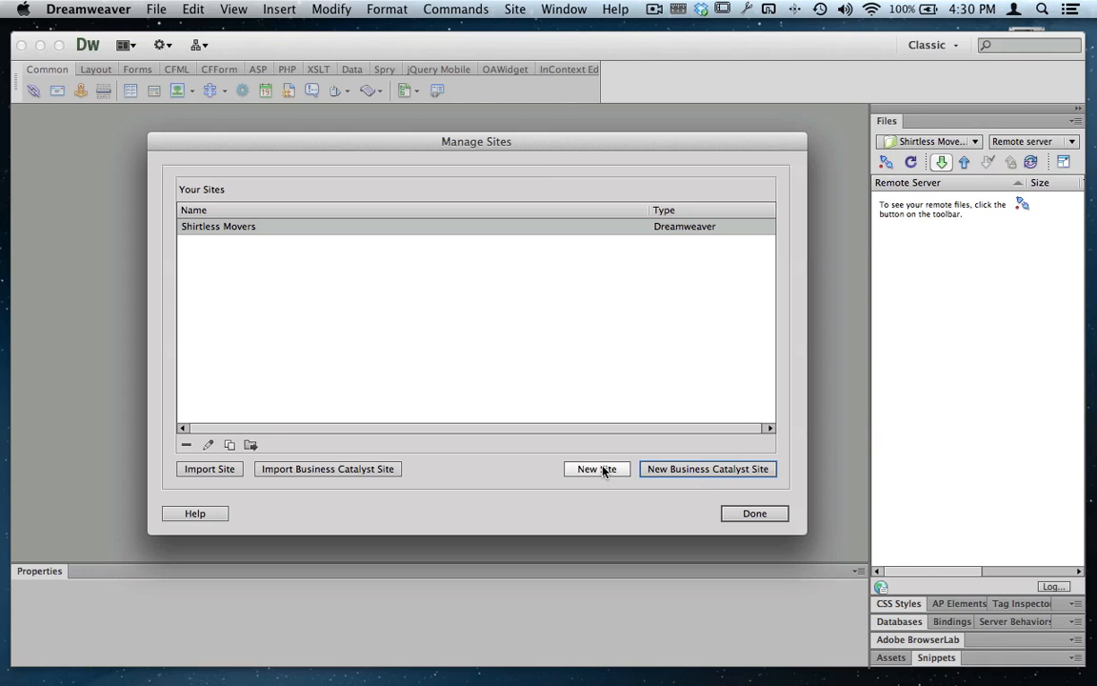
# - Switch to Safari with the Business Catalyst dashboard and put away the Finder window
pyautogui.hotkey('ctrl', 'Up')
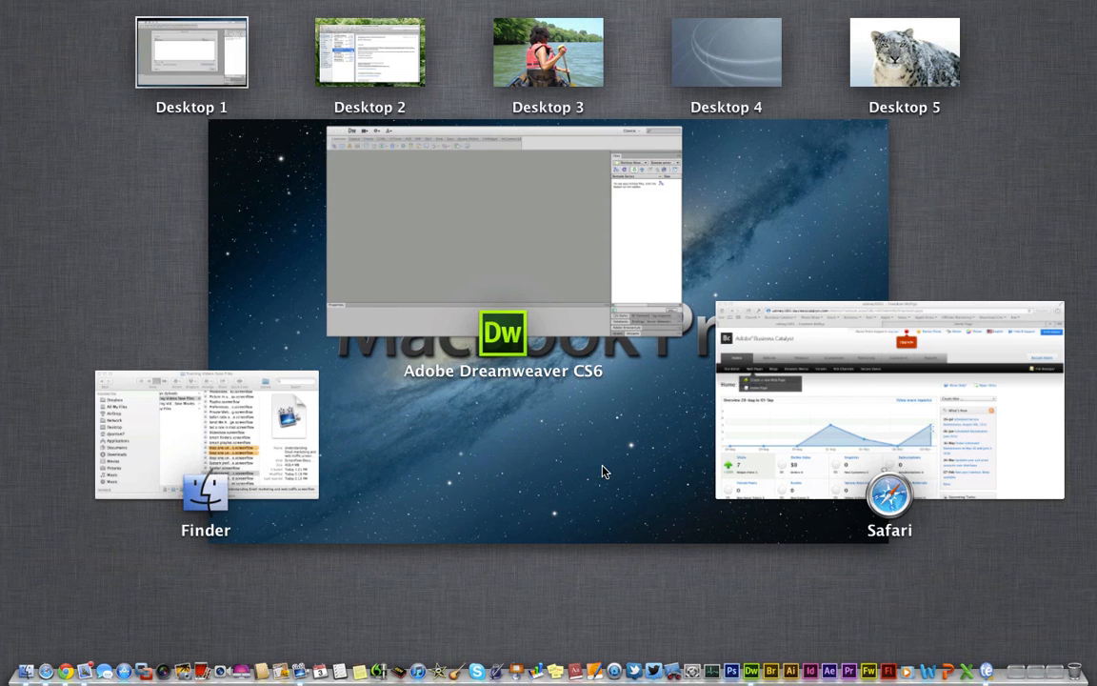
pyautogui.click(776, 426)
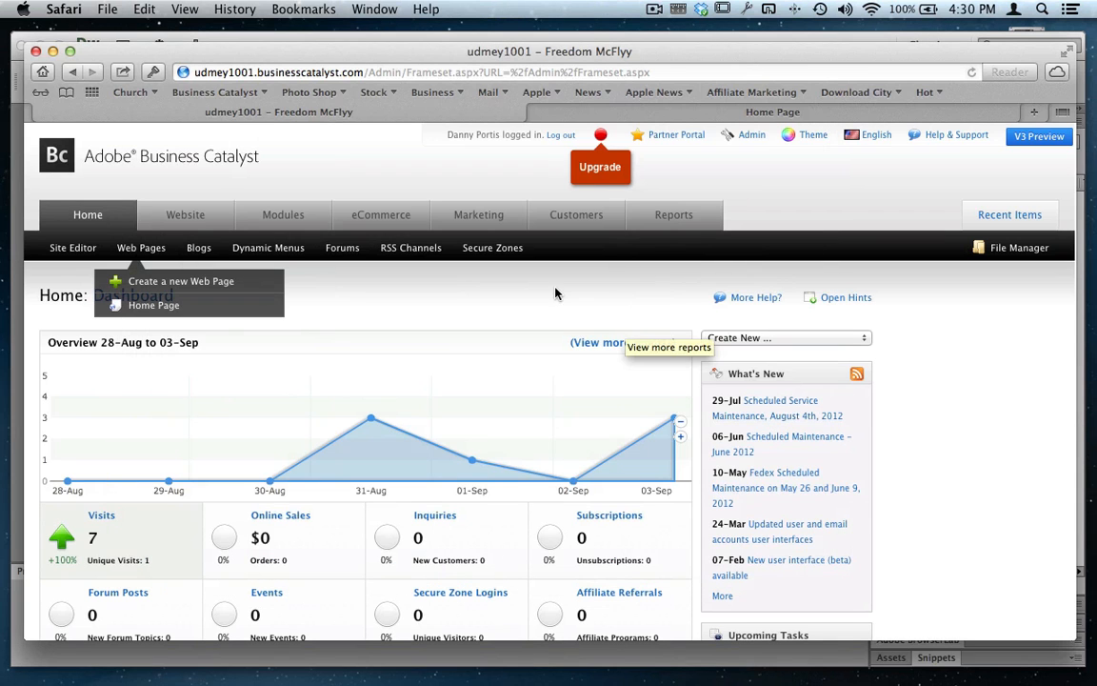
pyautogui.hotkey('ctrl', 'Up')
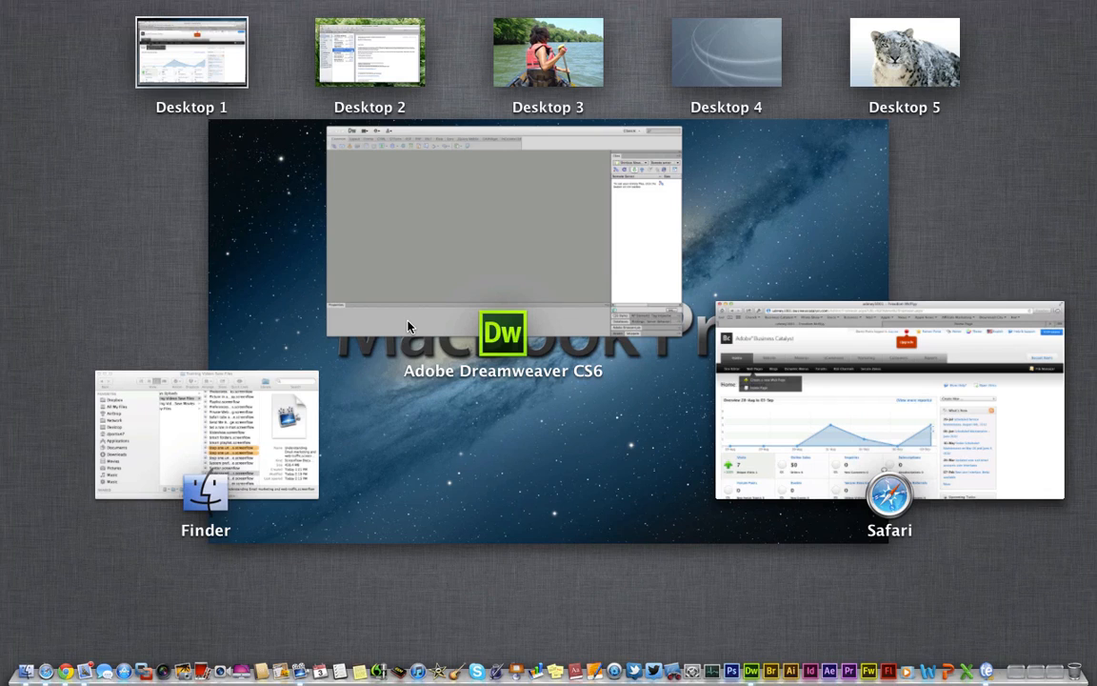
pyautogui.click(153, 440)
pyautogui.click(126, 161)
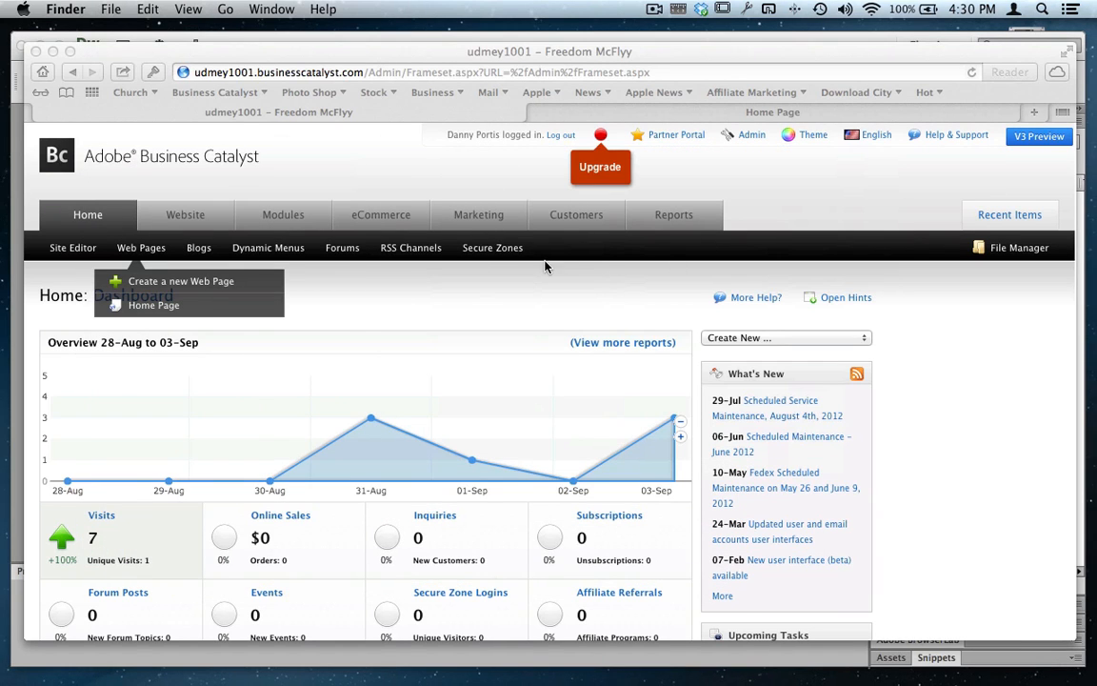
pyautogui.click(452, 290)
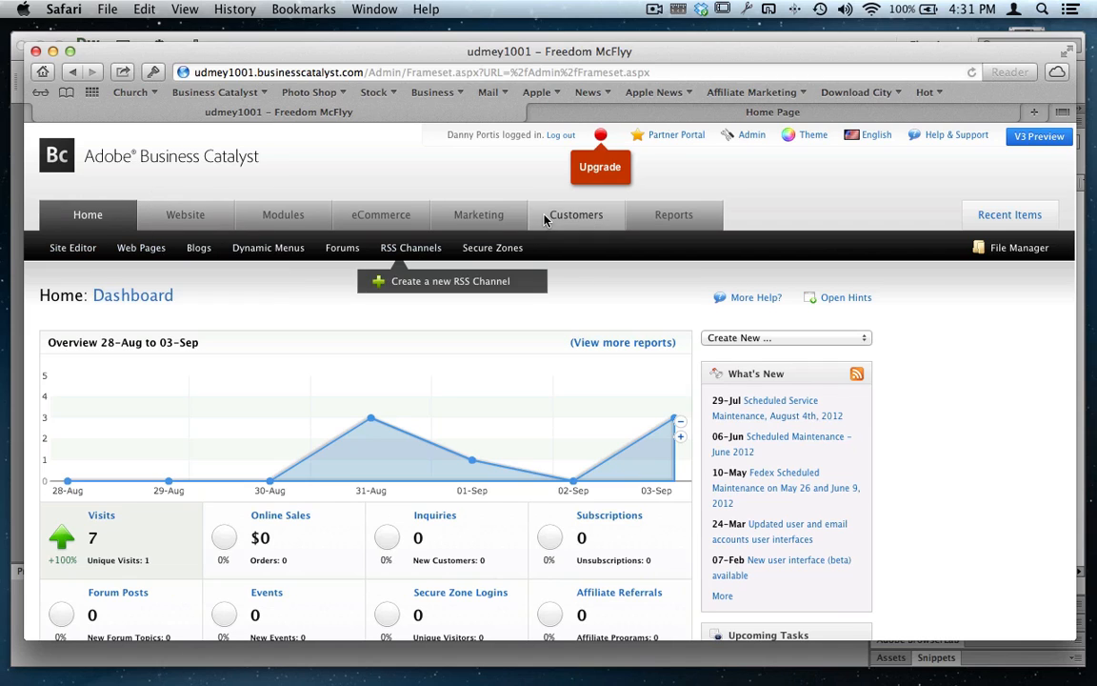
# - Open the Business Catalyst site's user management list and start the form for a new user
pyautogui.moveTo(741, 141)
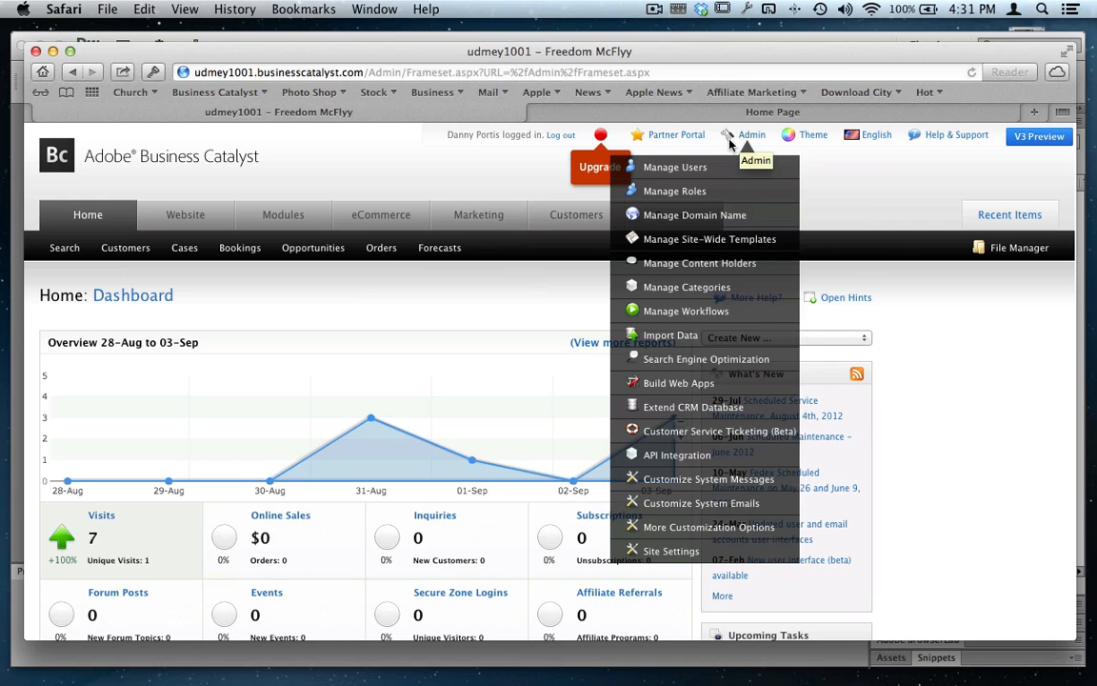
pyautogui.click(692, 167)
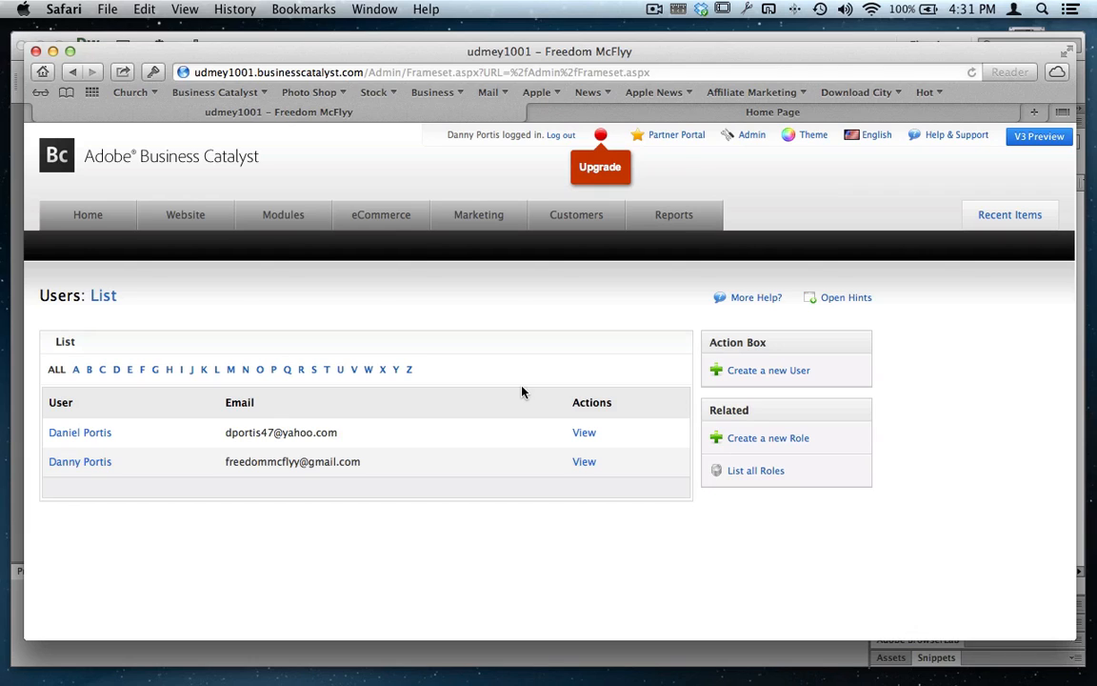
pyautogui.click(777, 369)
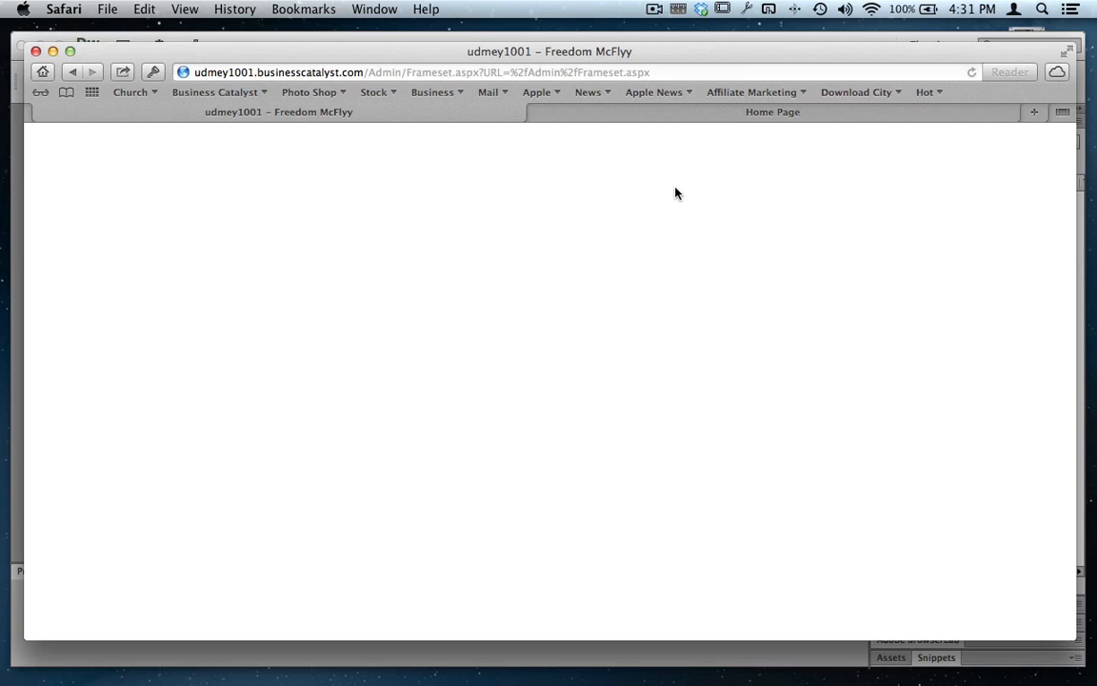
# - Examine the New User form's detail fields and its User Type choices without changing them
pyautogui.scroll(-2, 521, 395)
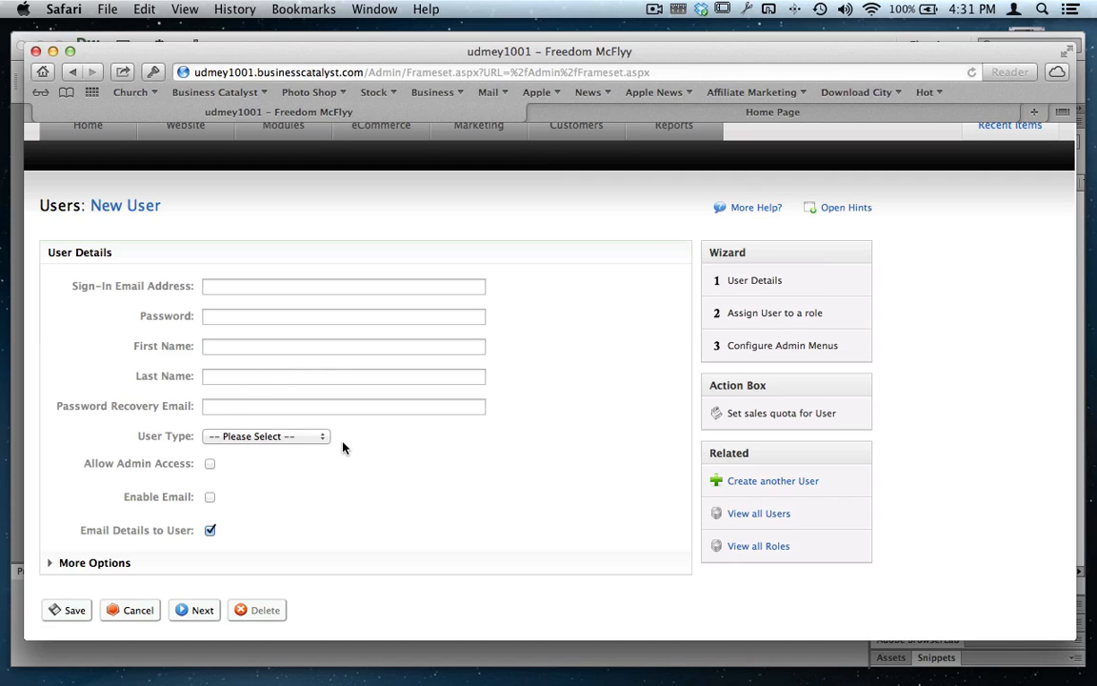
pyautogui.scroll(-1, 332, 483)
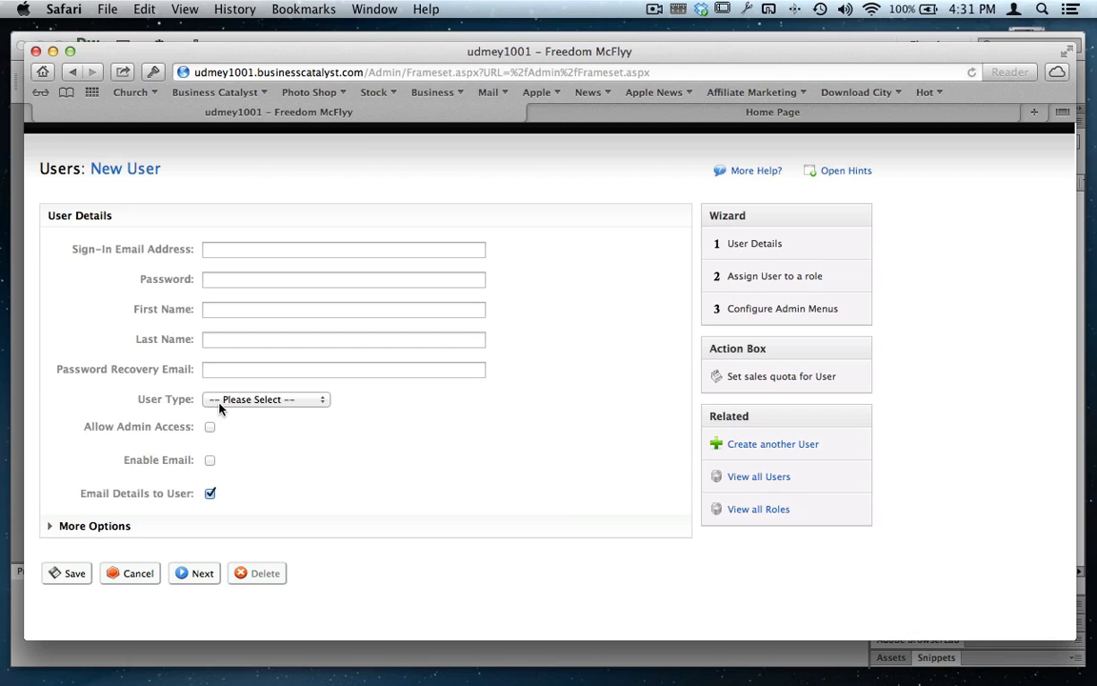
pyautogui.click(220, 404)
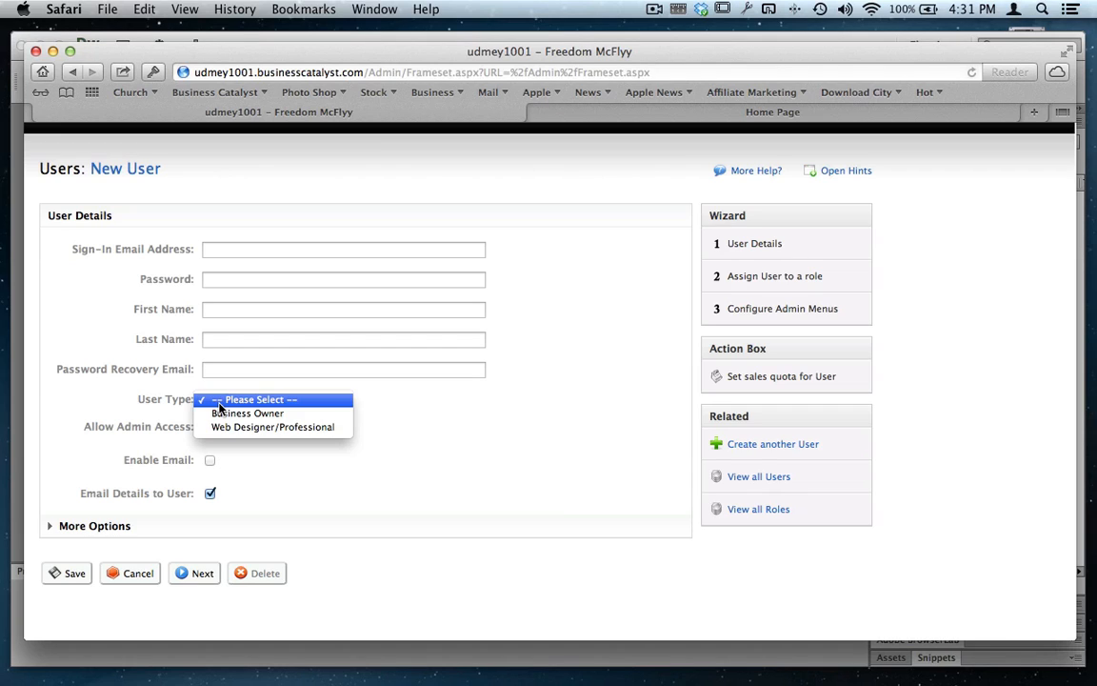
pyautogui.click(260, 458)
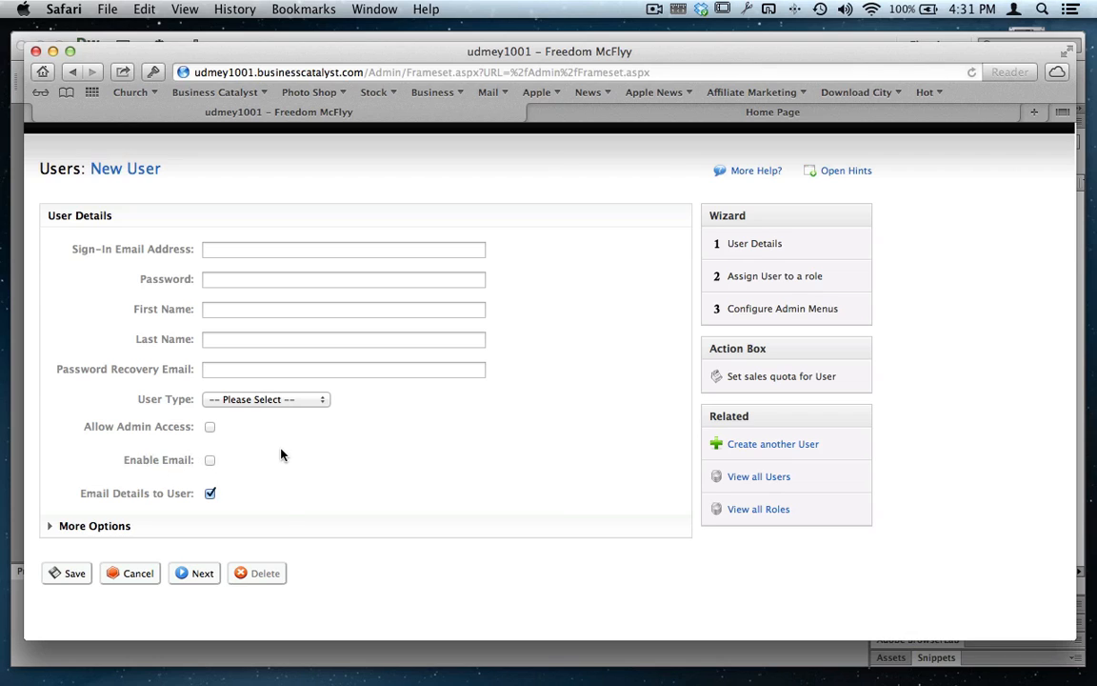
pyautogui.scroll(2, 320, 410)
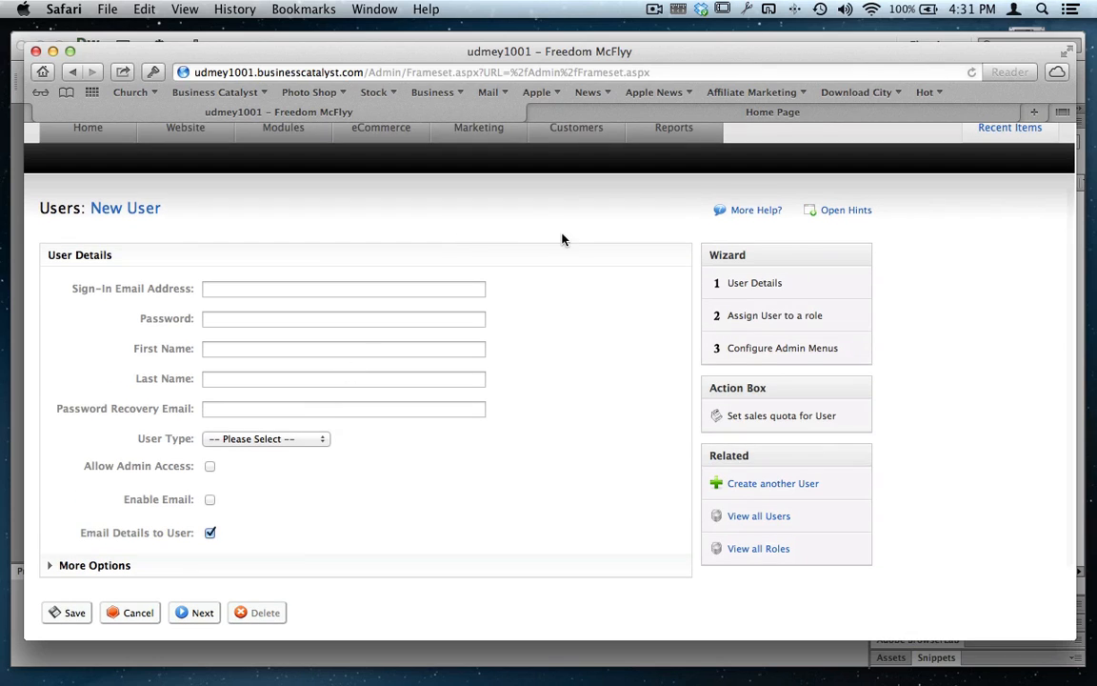
# - Switch to Mail and read the Business Catalyst welcome message for the admin address, login details and FTP details
pyautogui.hotkey('ctrl', 'Right')
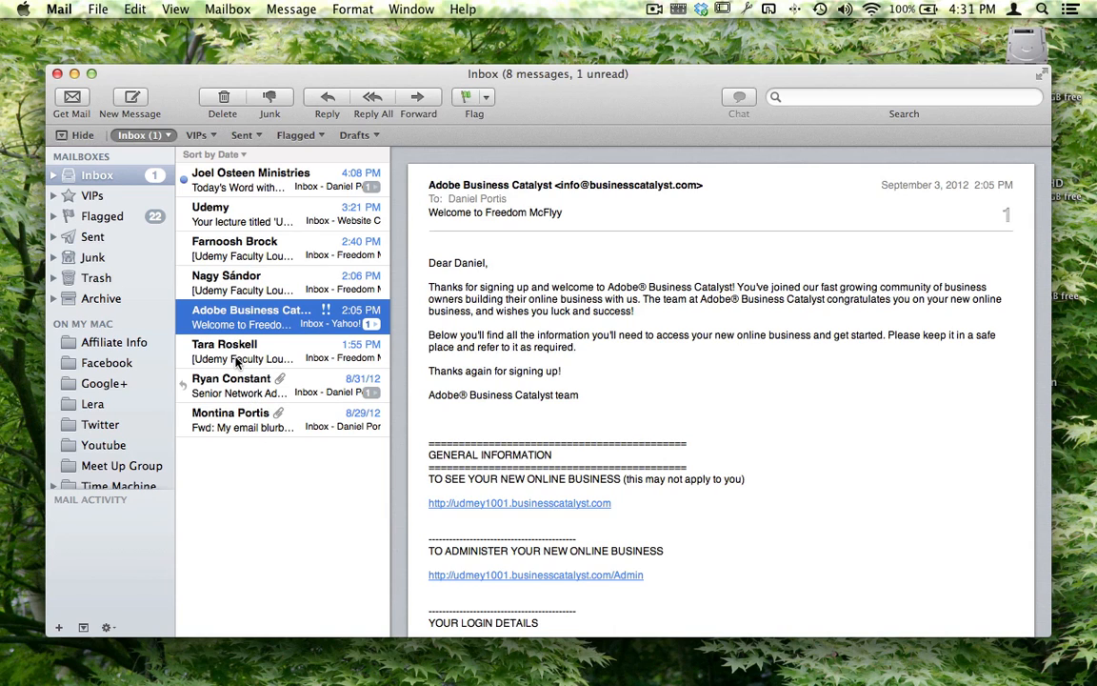
pyautogui.scroll(1, 237, 362)
pyautogui.scroll(-3, 677, 350)
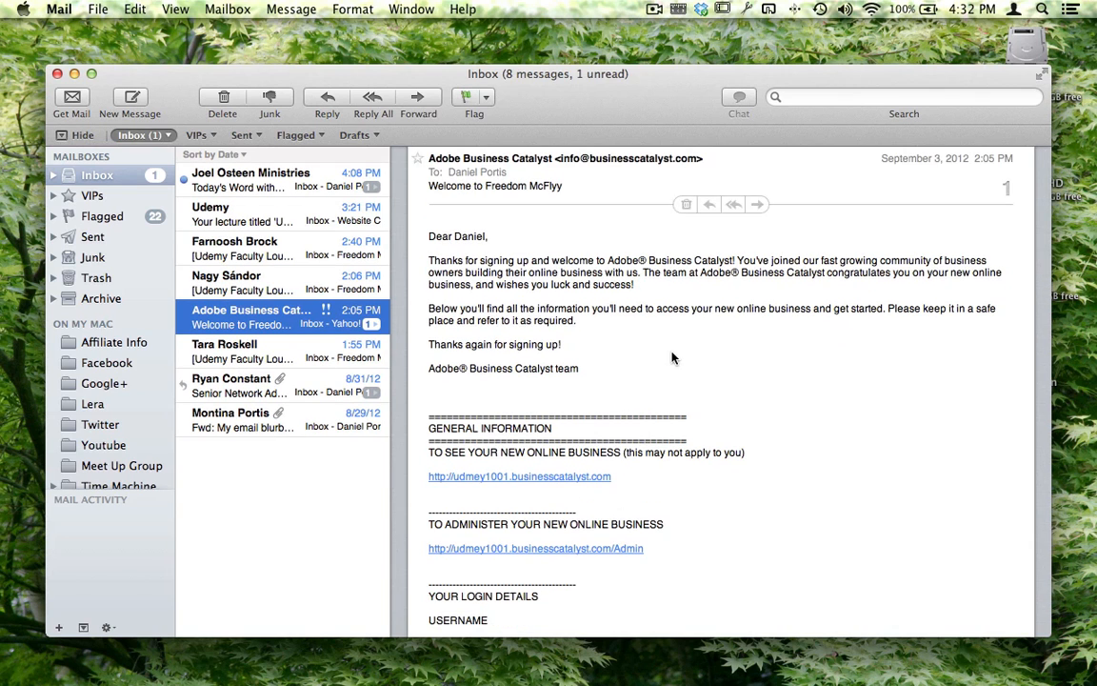
pyautogui.scroll(-3, 669, 408)
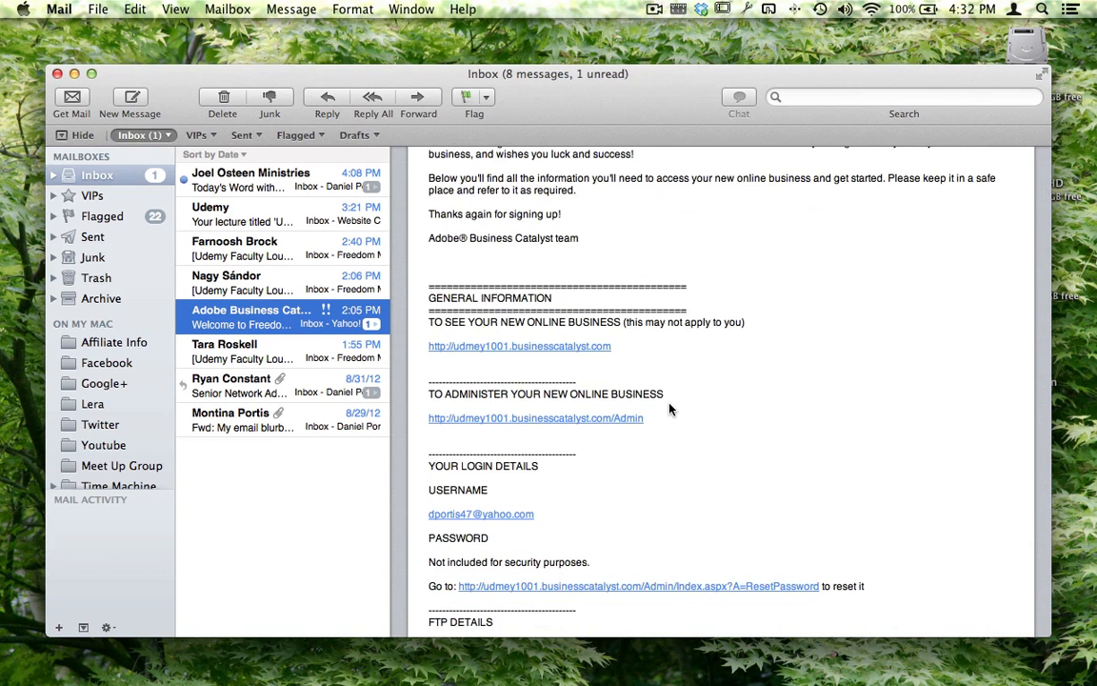
pyautogui.scroll(-8, 670, 408)
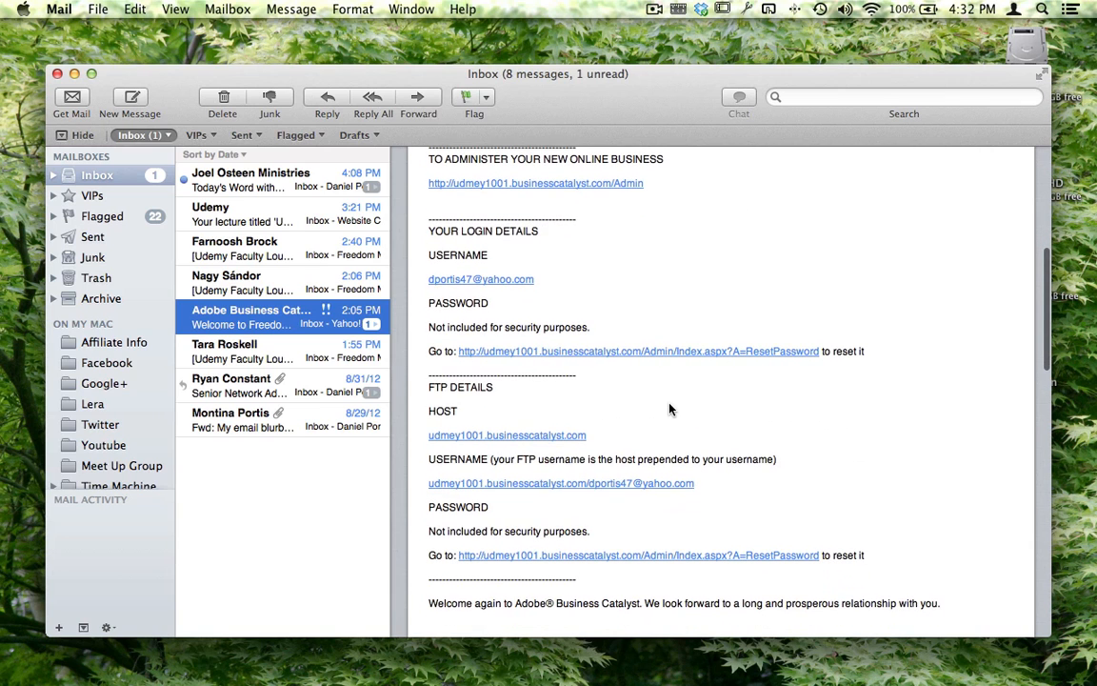
pyautogui.scroll(-4, 589, 412)
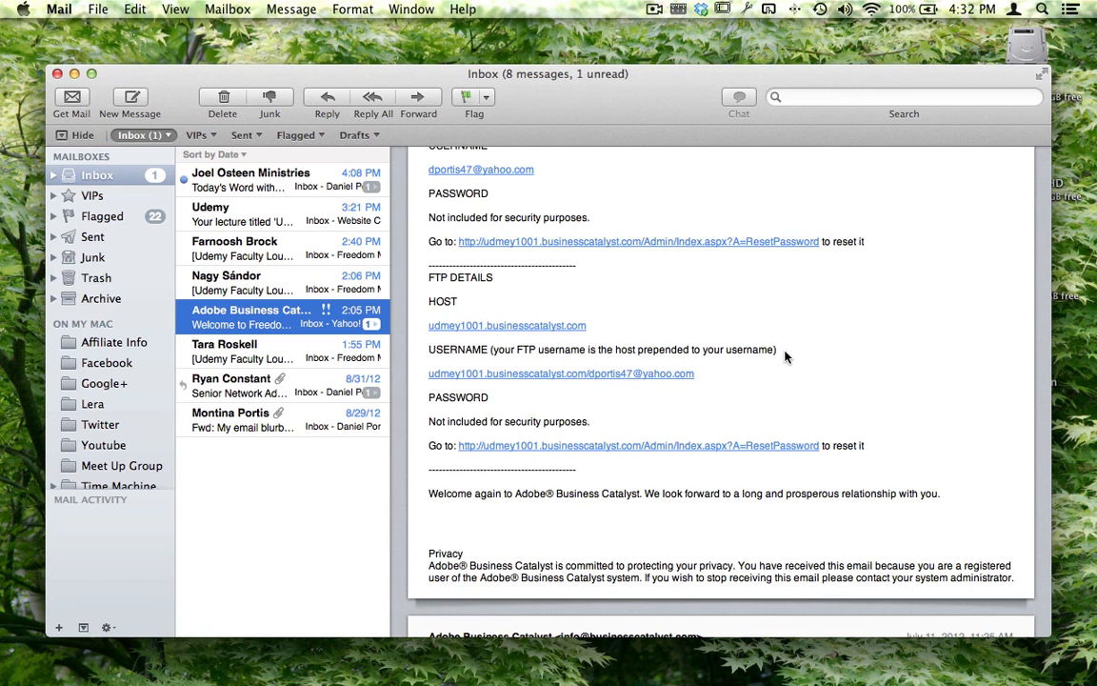
pyautogui.scroll(15, 781, 356)
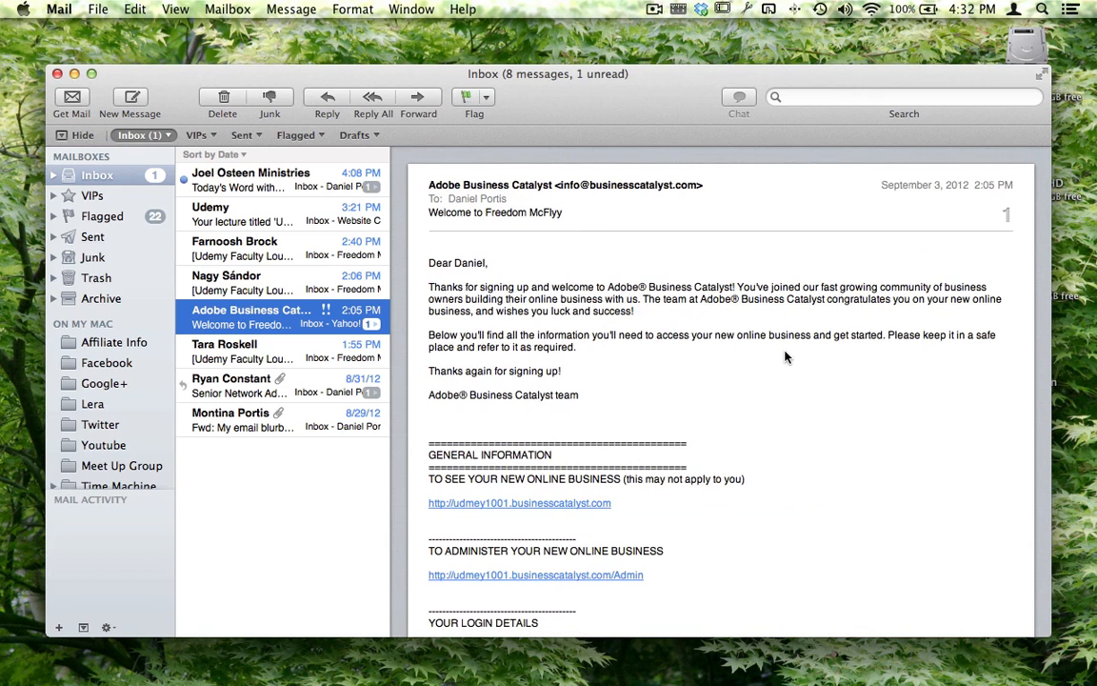
# - Switch back to Dreamweaver and reopen the Manage Sites dialog
pyautogui.hotkey('ctrl', 'Left')
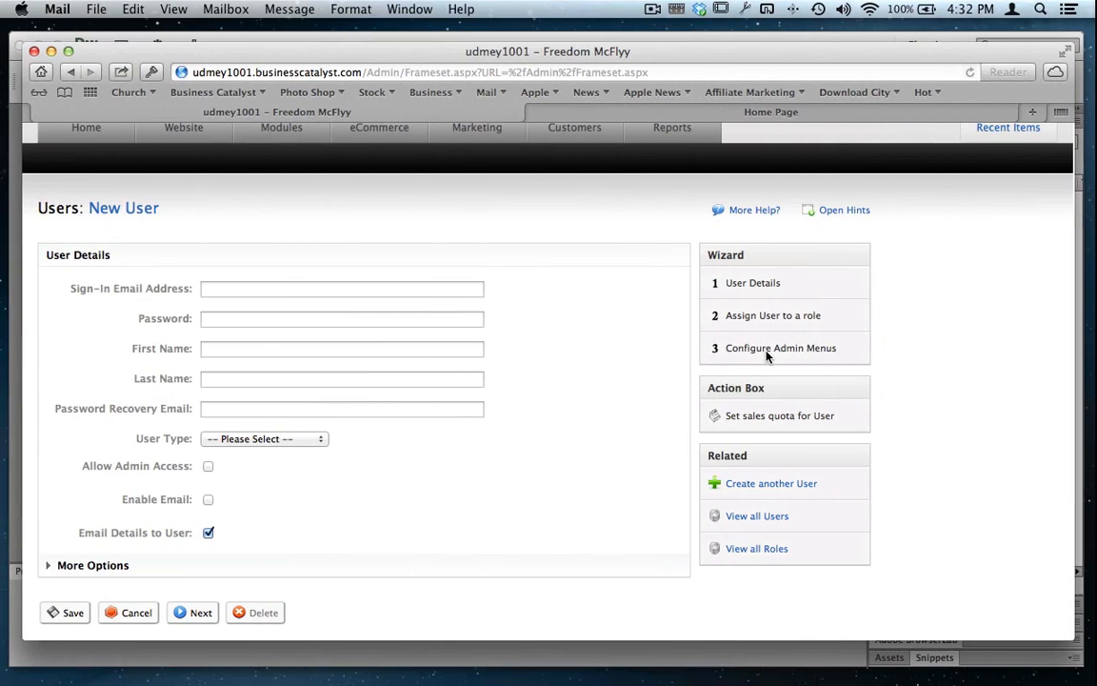
pyautogui.hotkey('ctrl', 'Up')
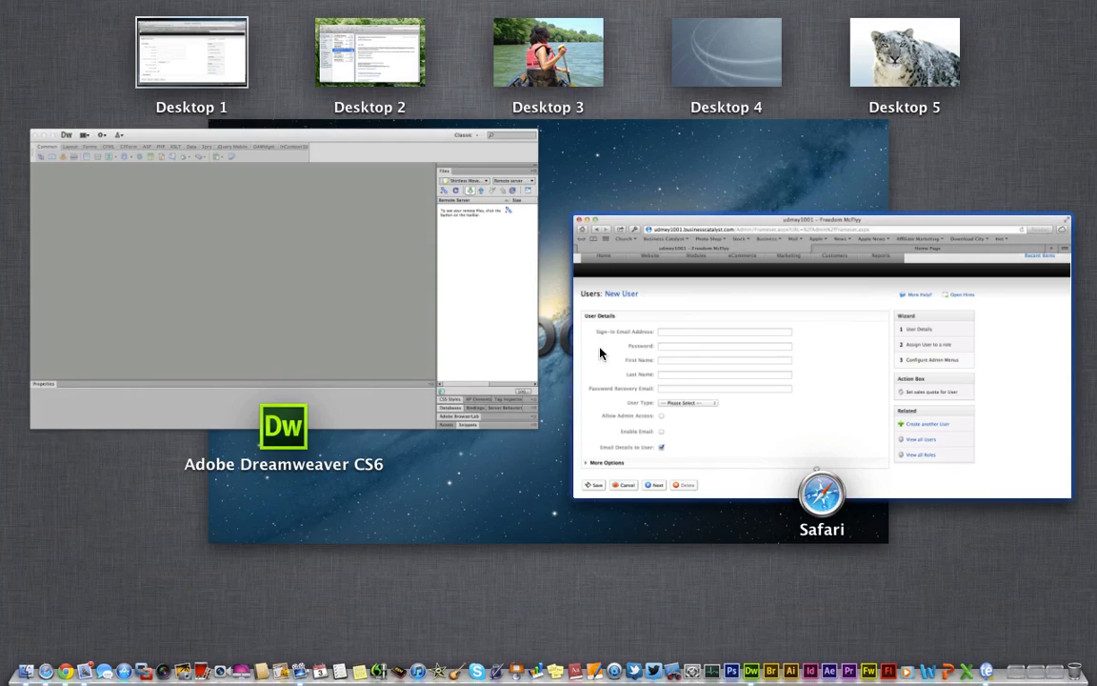
pyautogui.click(403, 368)
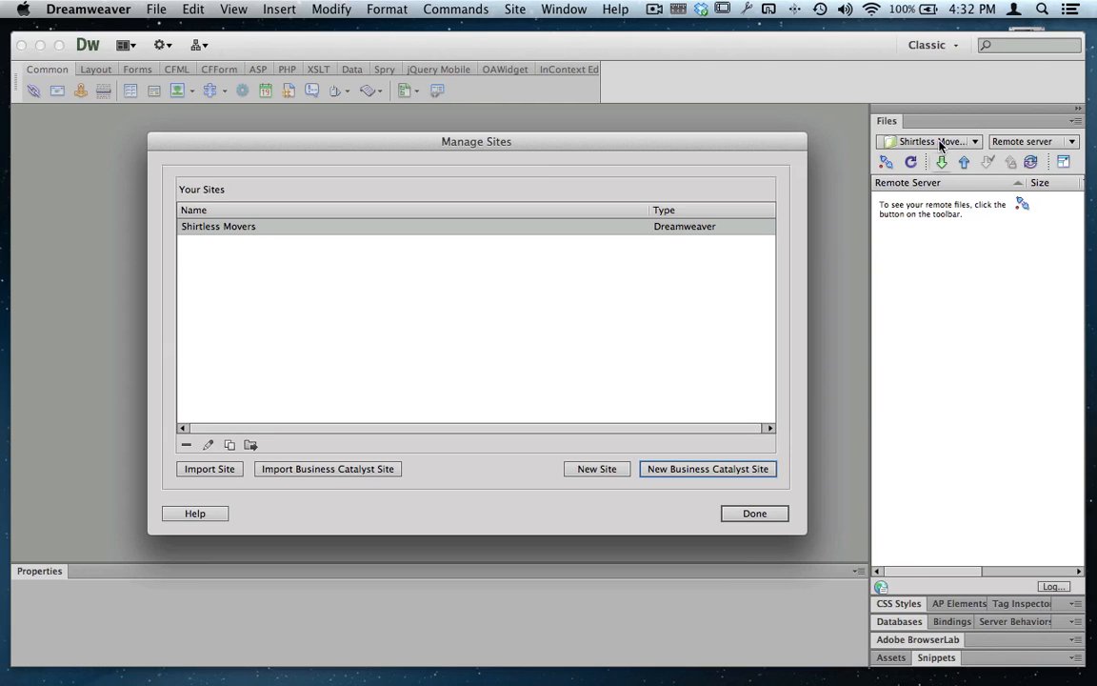
pyautogui.click(762, 514)
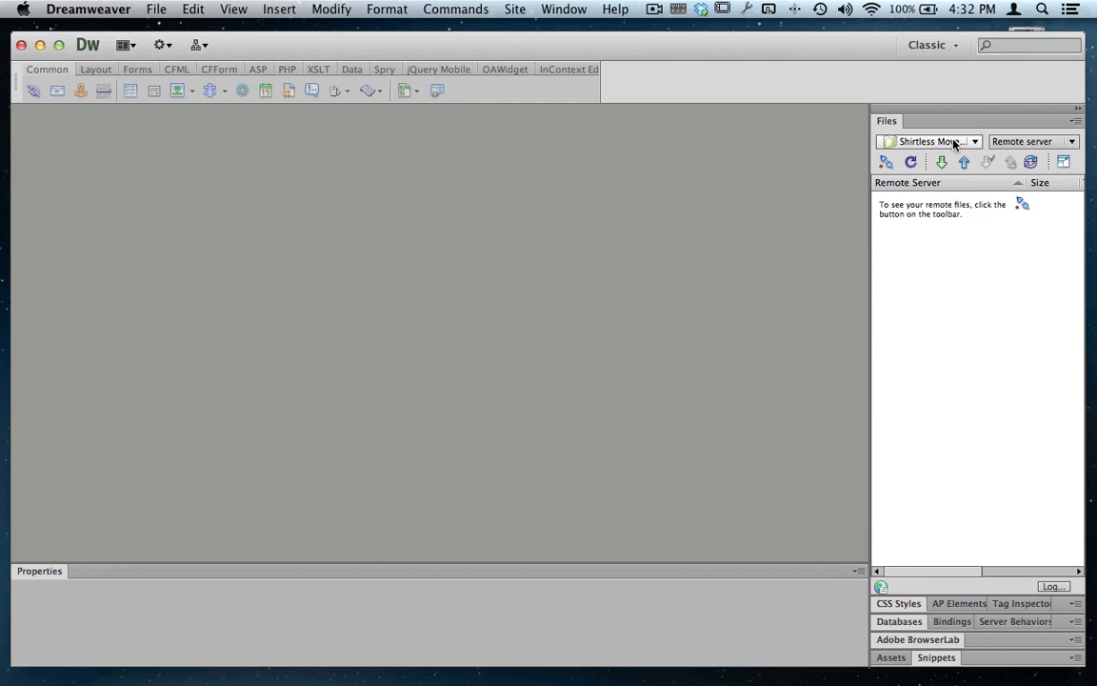
pyautogui.click(919, 141)
pyautogui.click(935, 166)
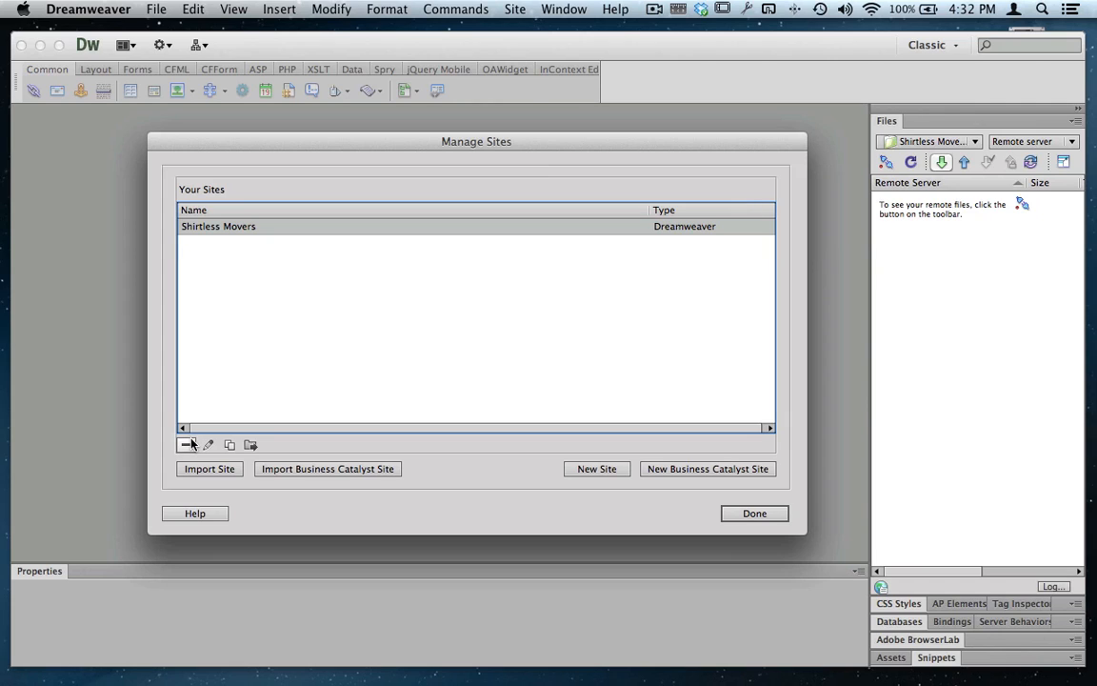
# - Create a new Dreamweaver site and set its site name to "Udemy 1001"
pyautogui.click(579, 471)
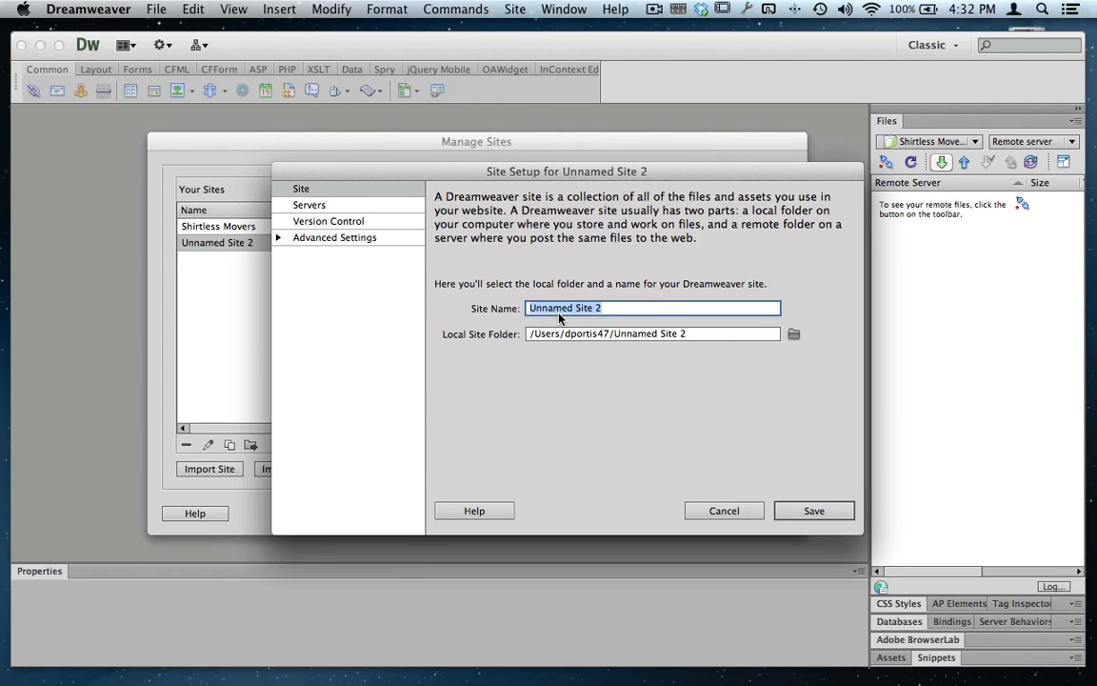
pyautogui.press('shift')
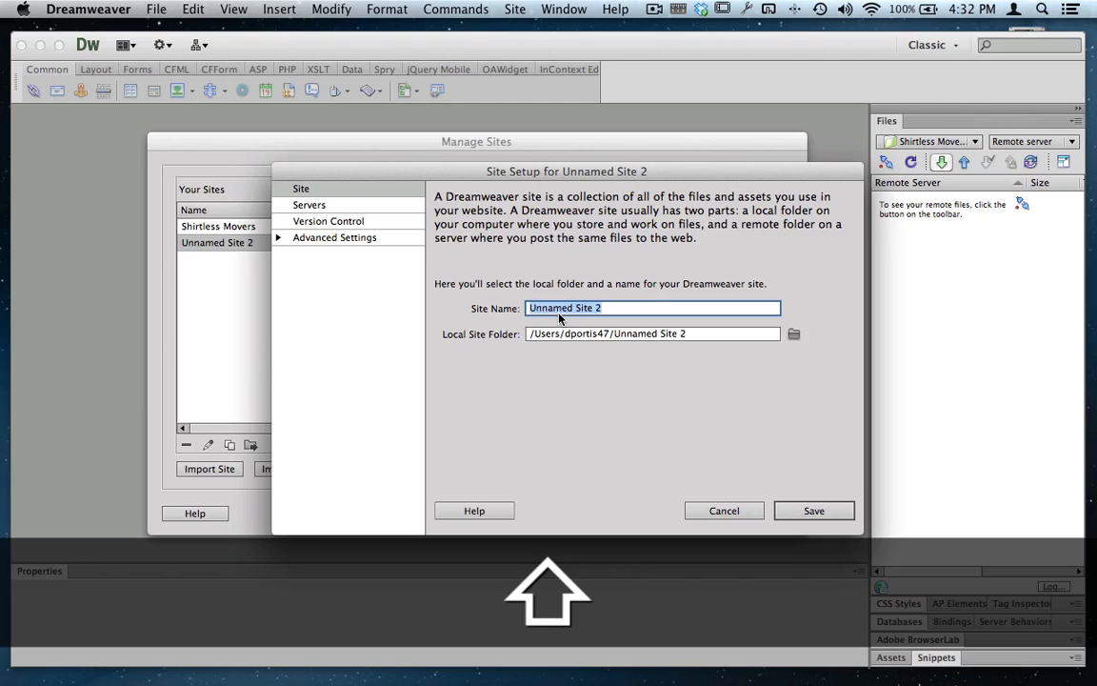
pyautogui.write('U')
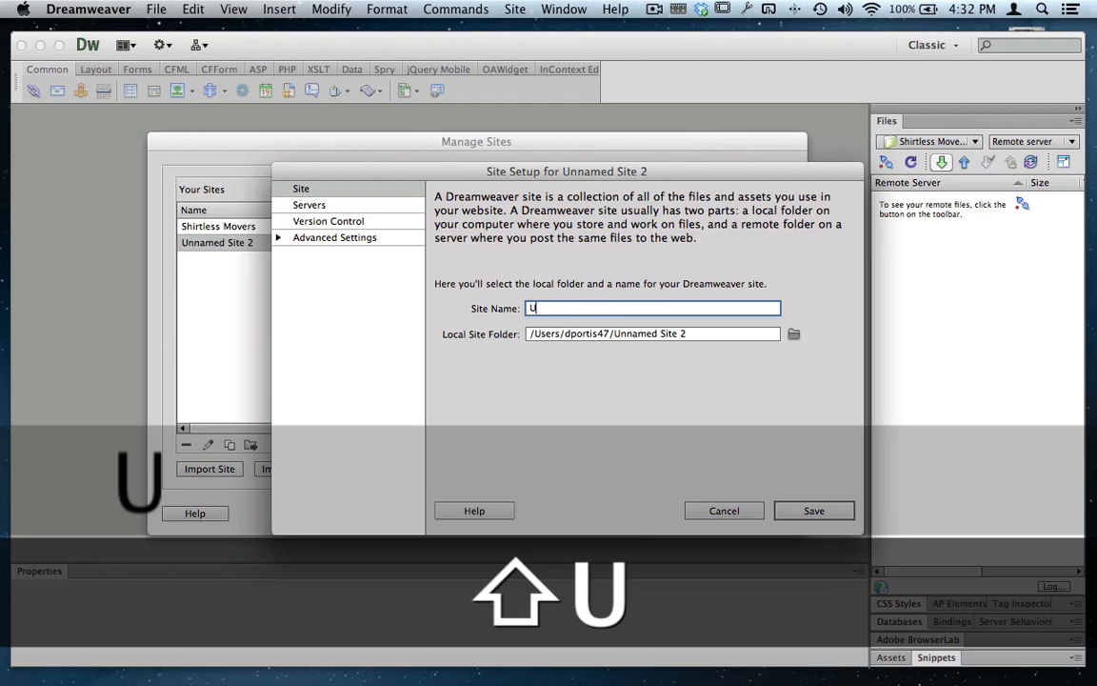
pyautogui.write('demy 1001')
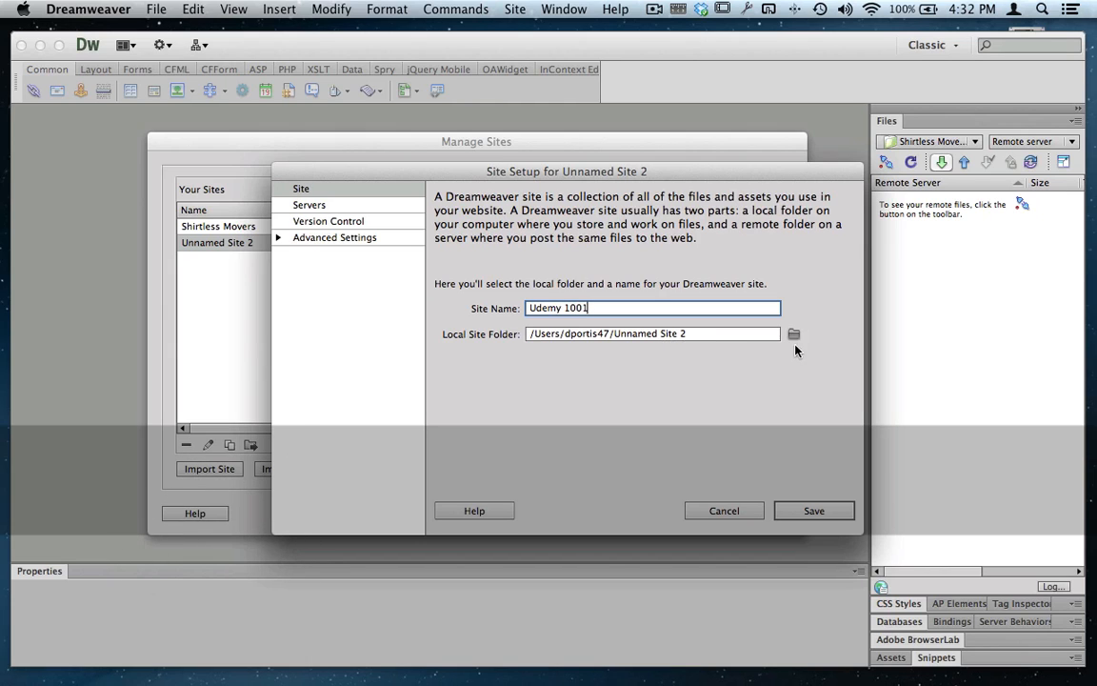
# - Browse for the local site folder, going to the Udemy folder inside the user's home folder on Macintosh HD
pyautogui.click(794, 337)
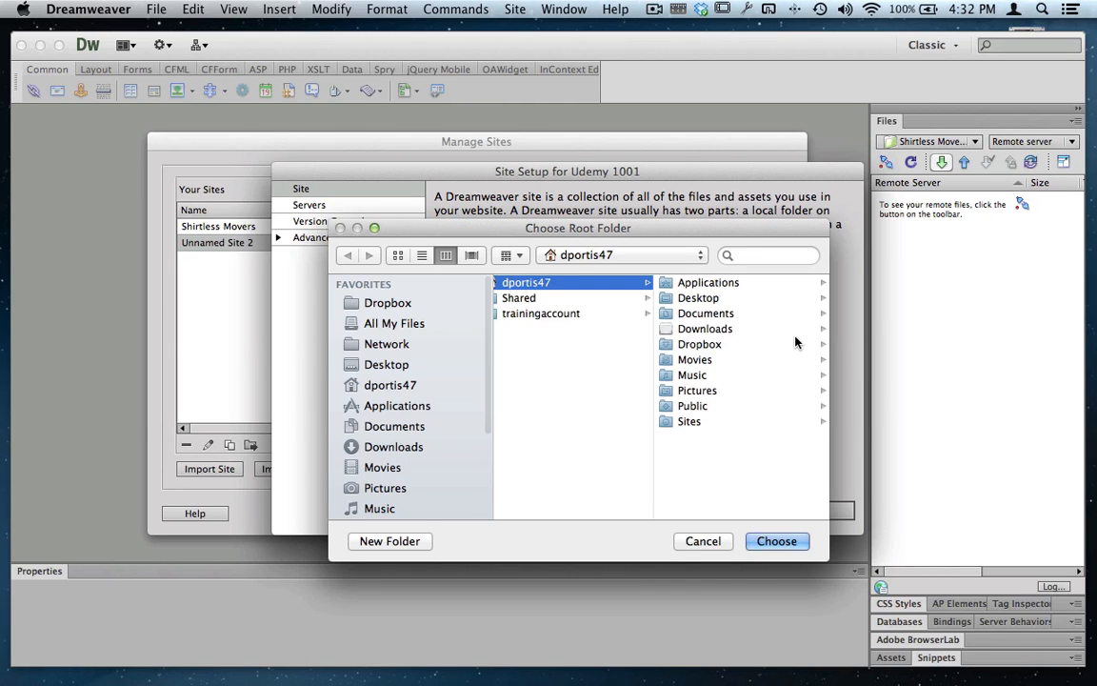
pyautogui.click(575, 255)
pyautogui.click(571, 307)
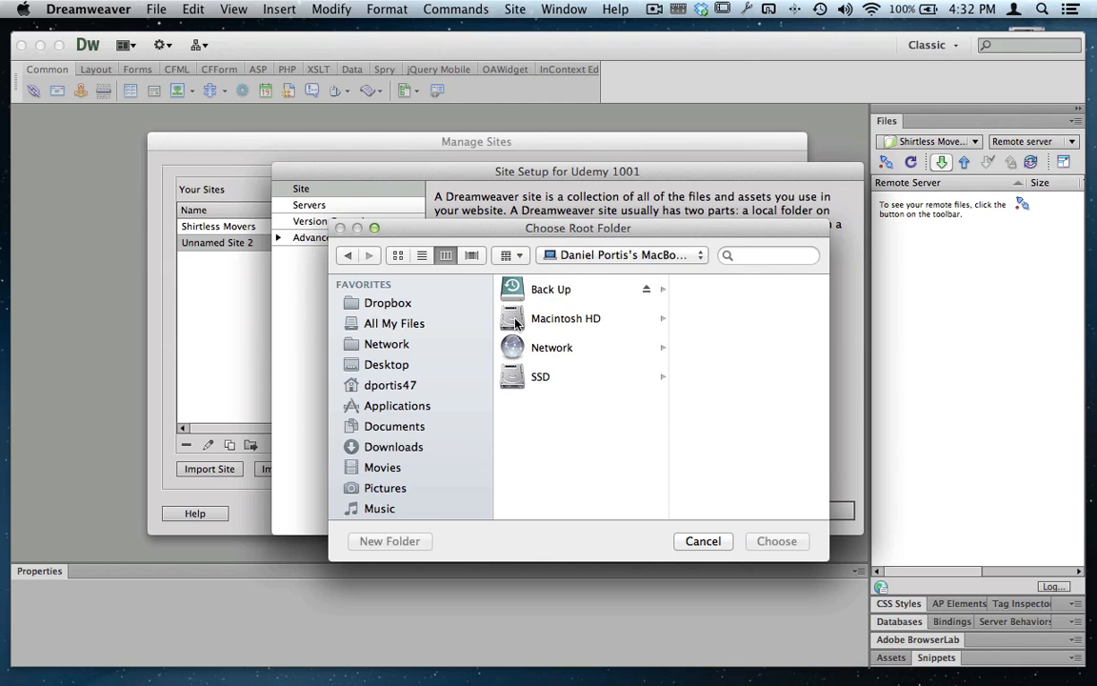
pyautogui.click(585, 318)
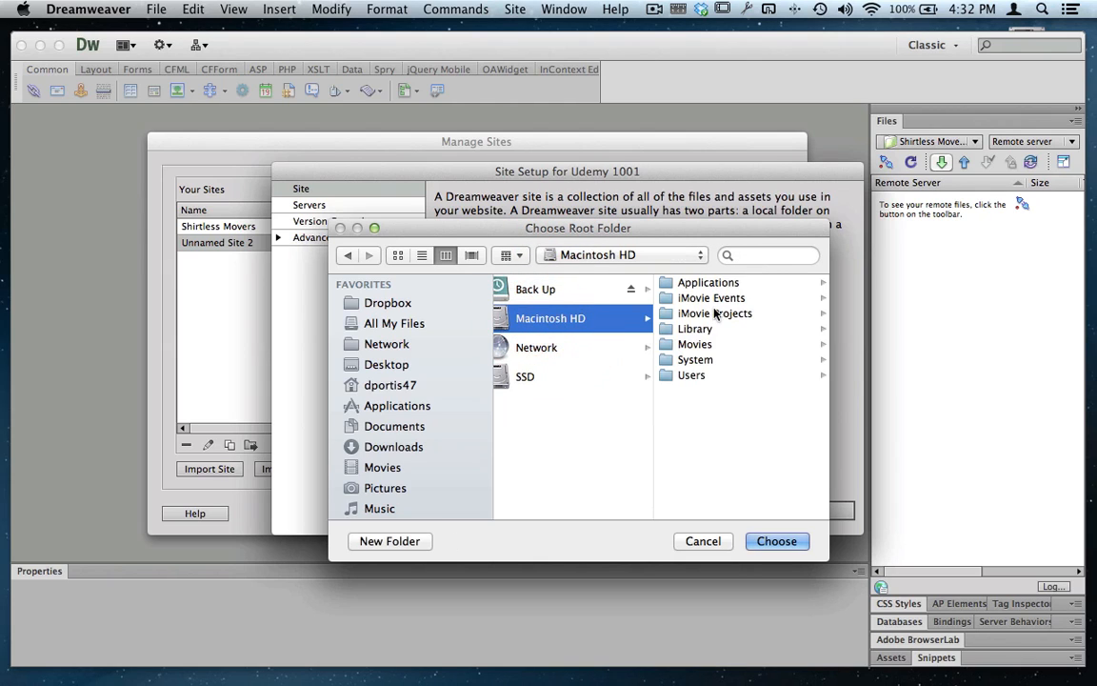
pyautogui.click(688, 379)
pyautogui.click(725, 284)
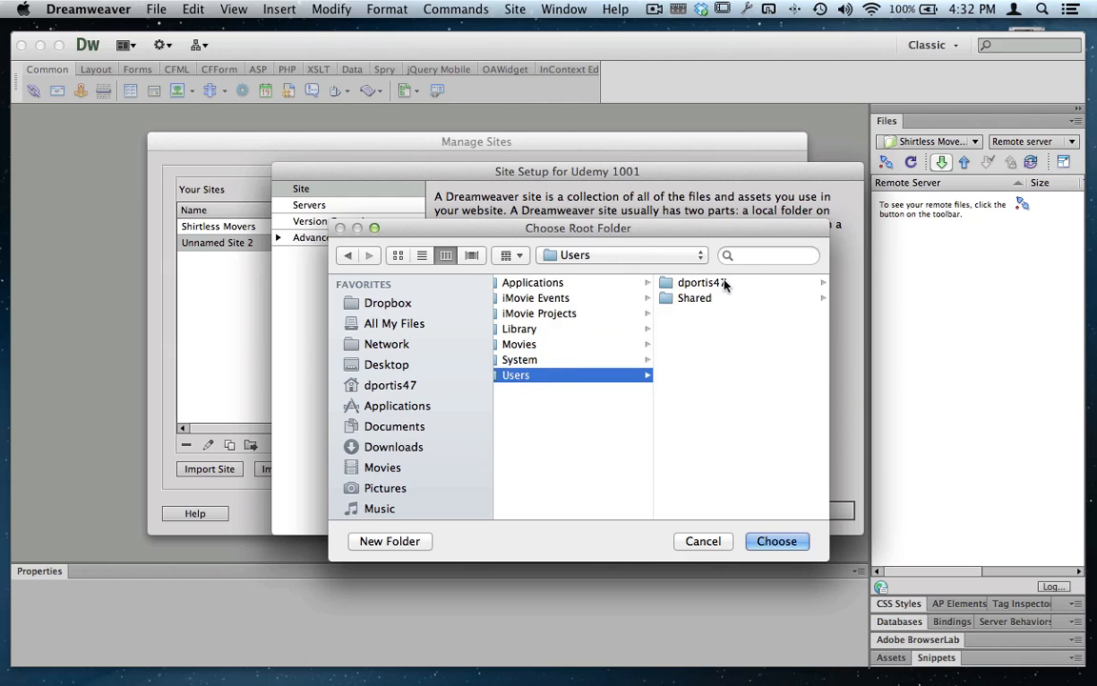
pyautogui.scroll(-2, 733, 390)
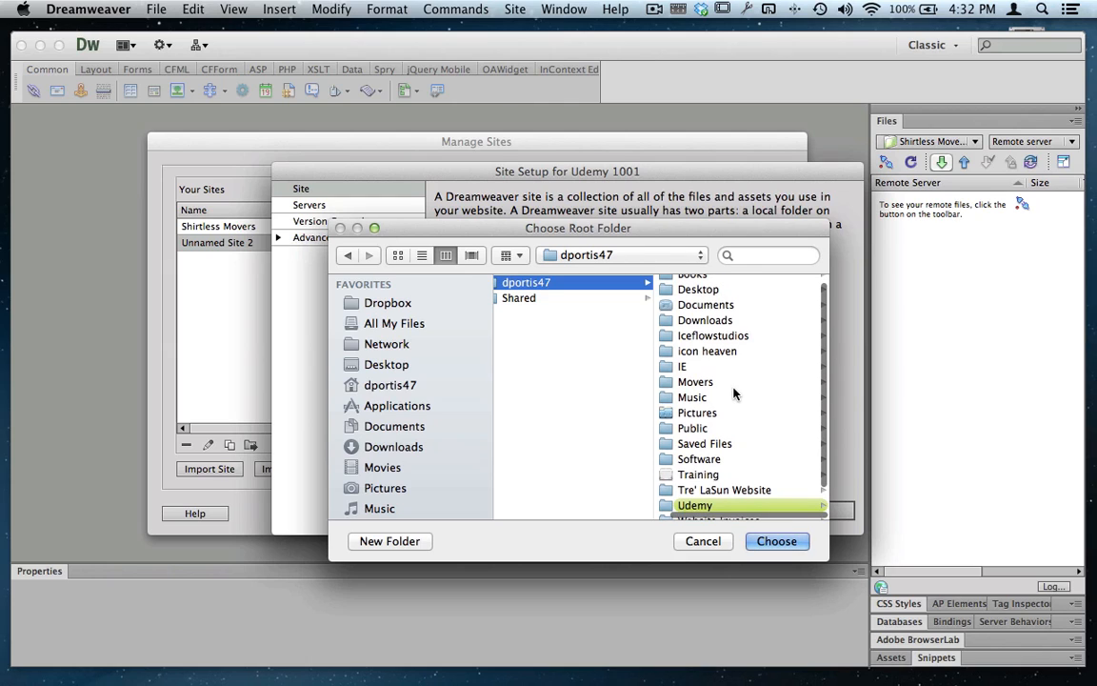
pyautogui.click(716, 491)
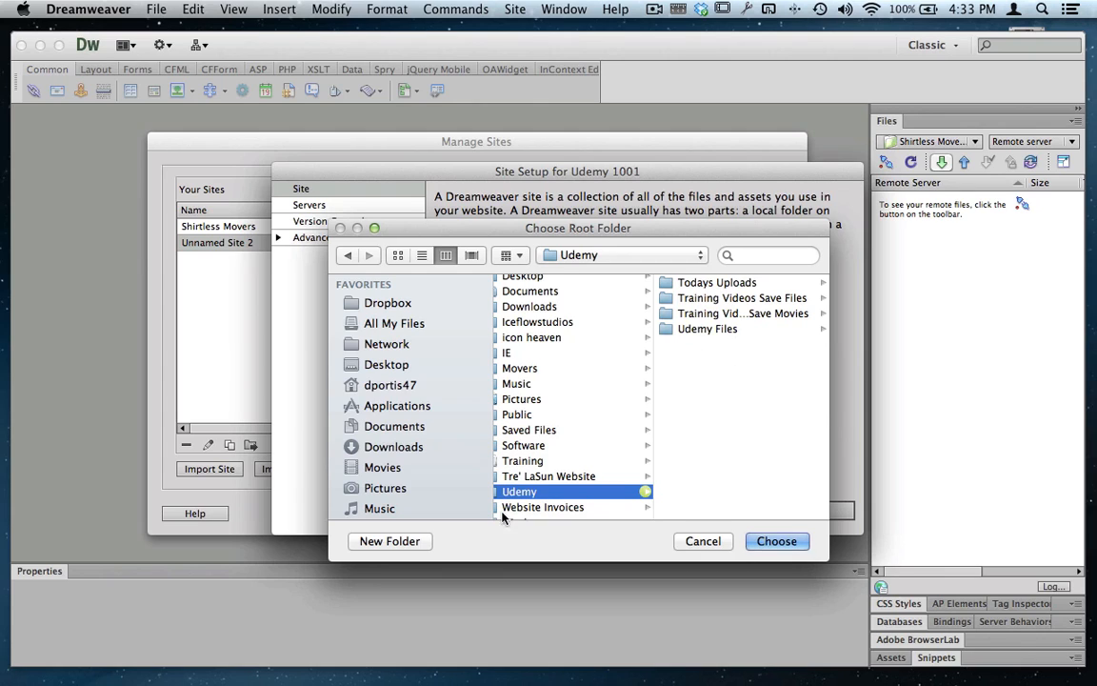
# - Create a new folder called "Website" inside Udemy and choose it as the local site folder
pyautogui.click(409, 542)
pyautogui.press('shift')
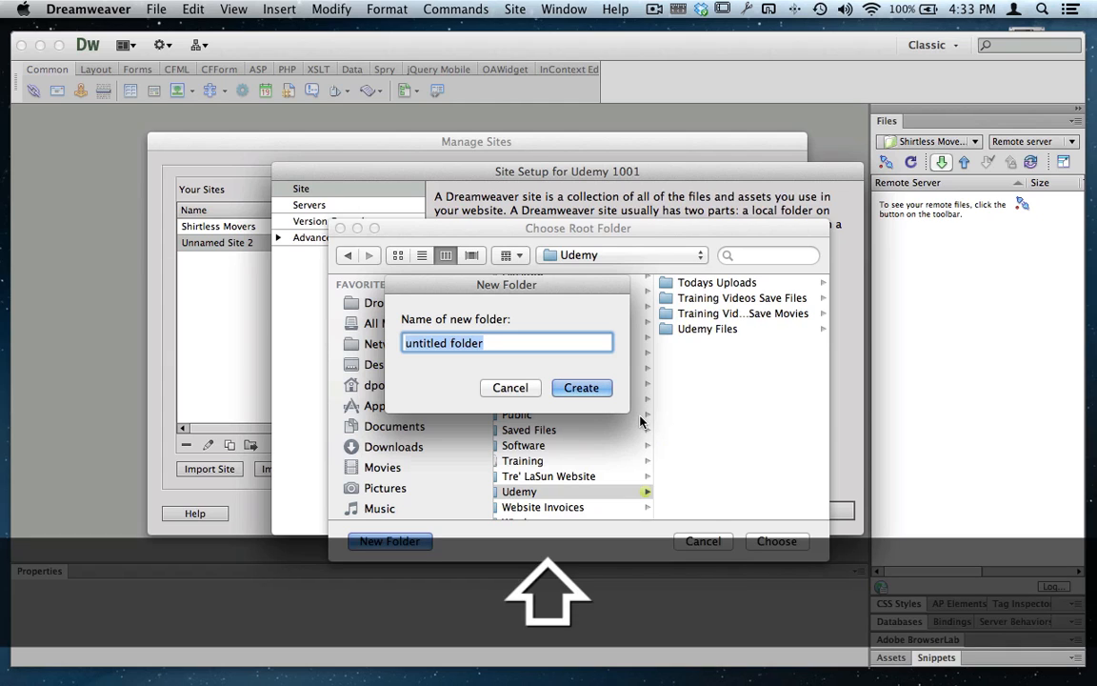
pyautogui.write('Website')
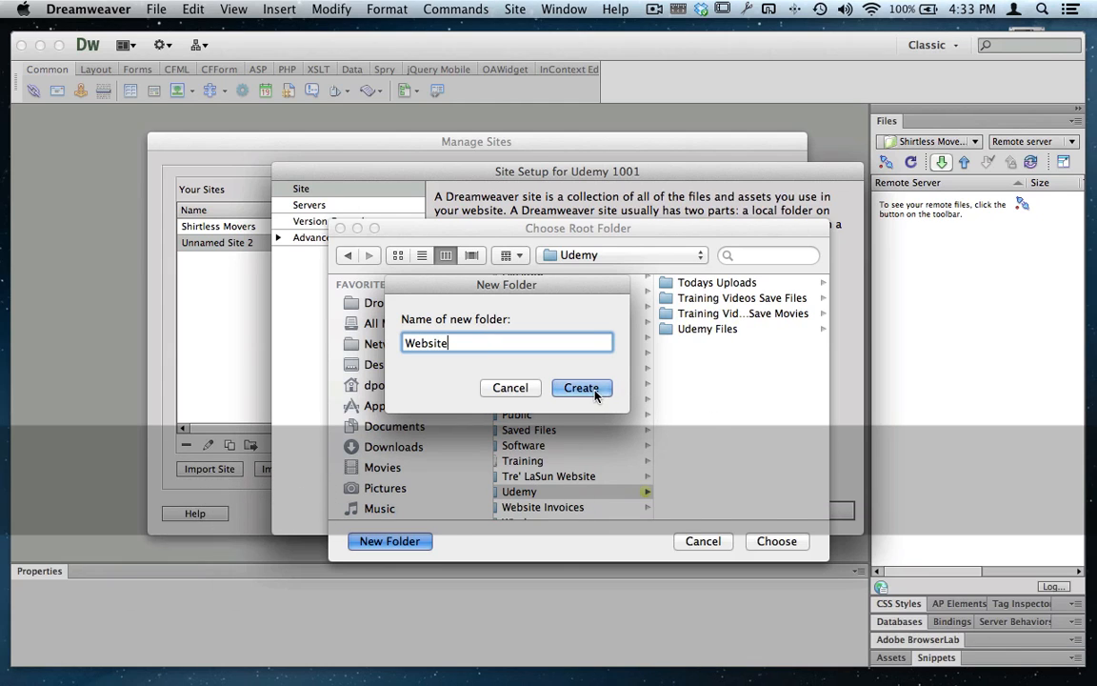
pyautogui.click(581, 388)
pyautogui.click(774, 540)
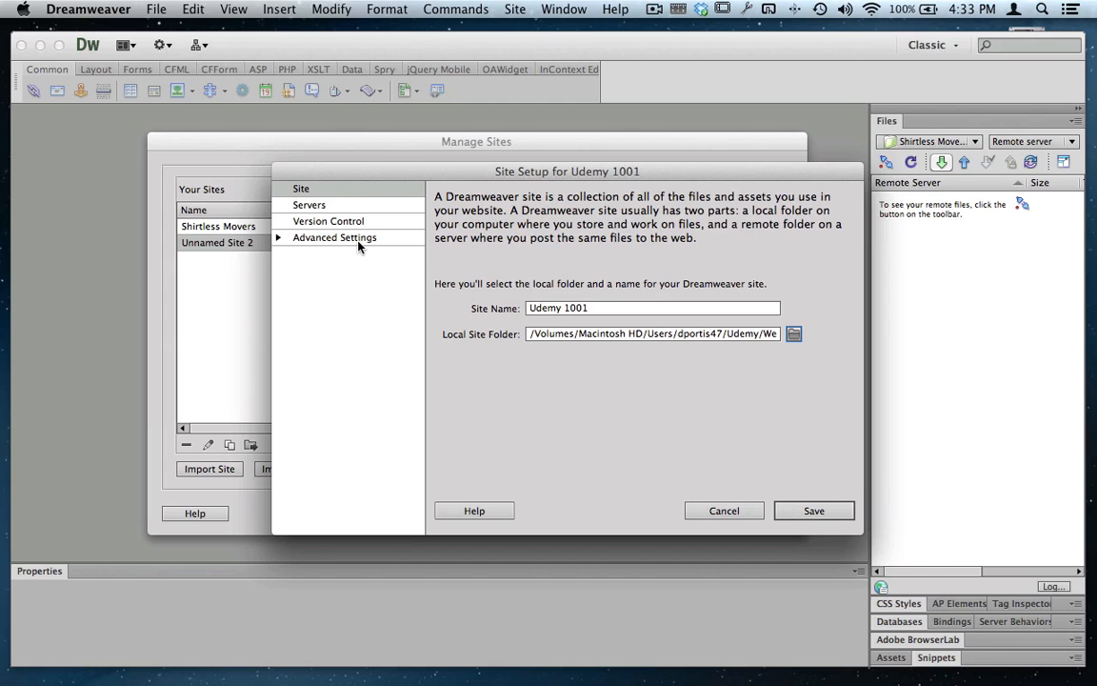
# - Add a new server to the site and set its server name to "Udemy"
pyautogui.click(355, 205)
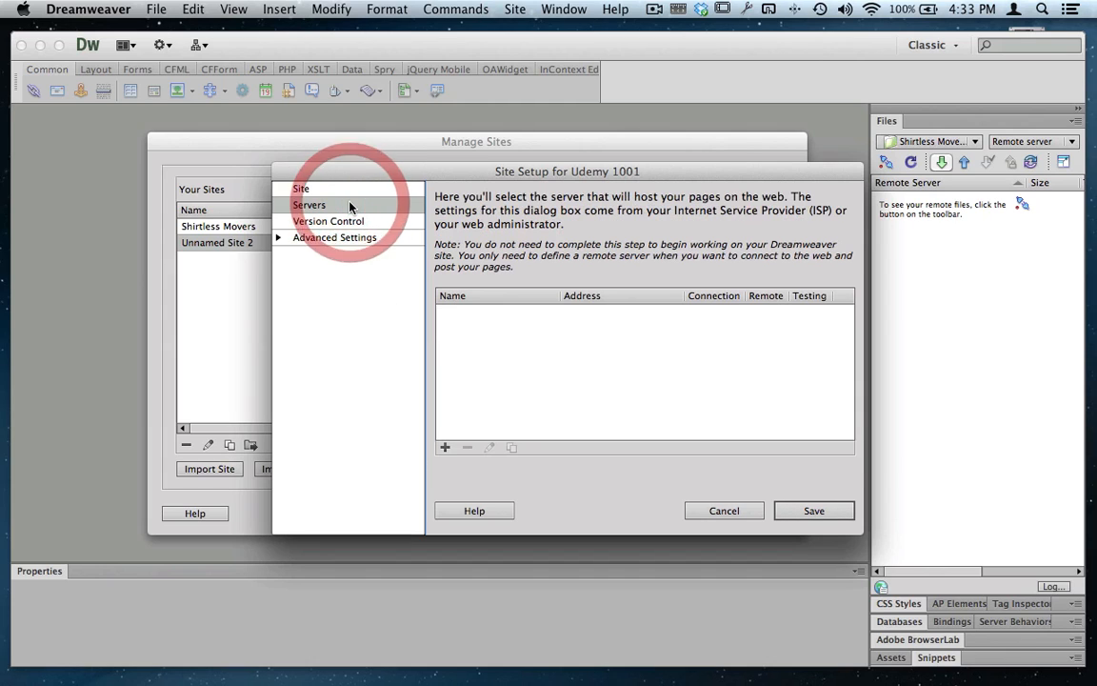
pyautogui.click(446, 447)
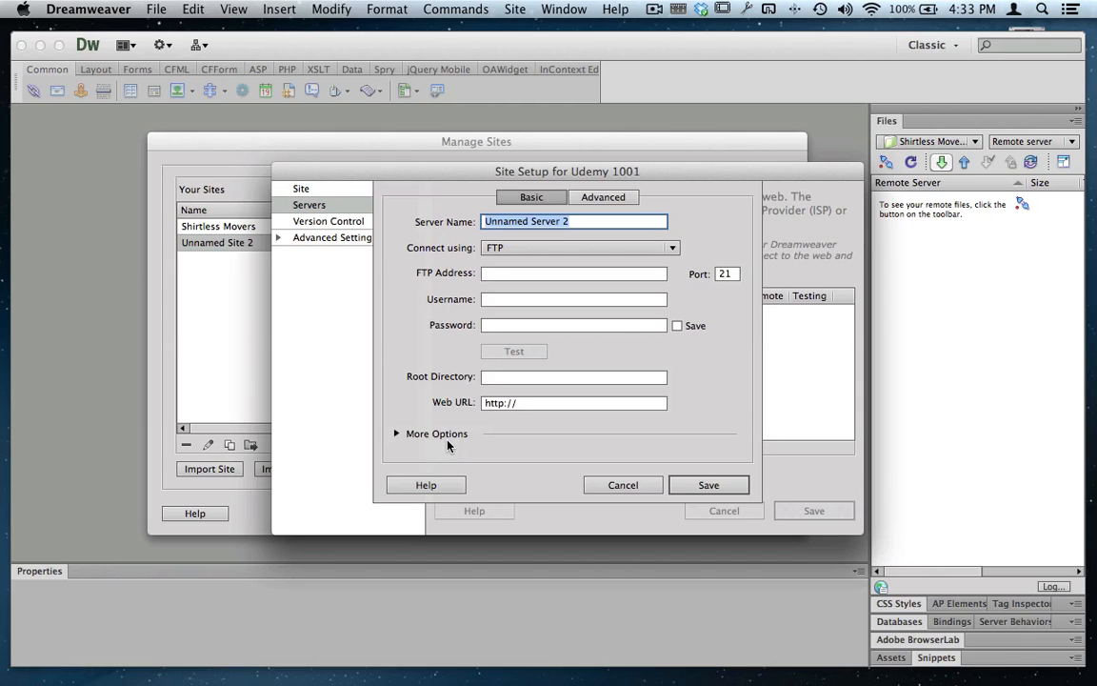
pyautogui.click(487, 275)
pyautogui.tripleClick(523, 222)
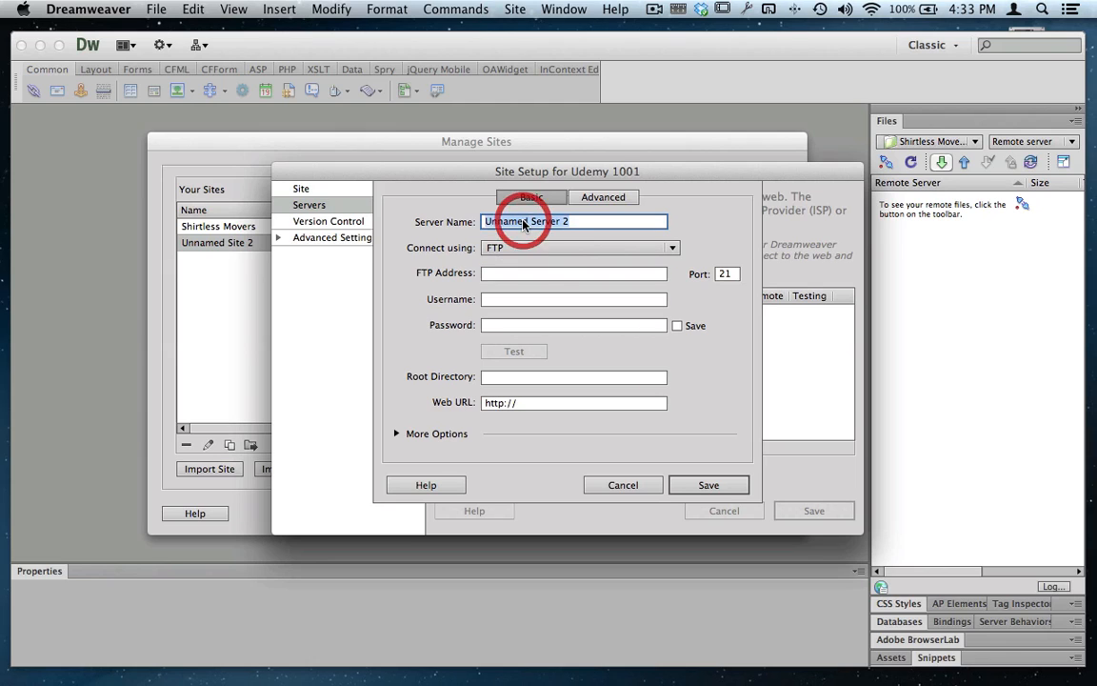
pyautogui.write('Udemy')
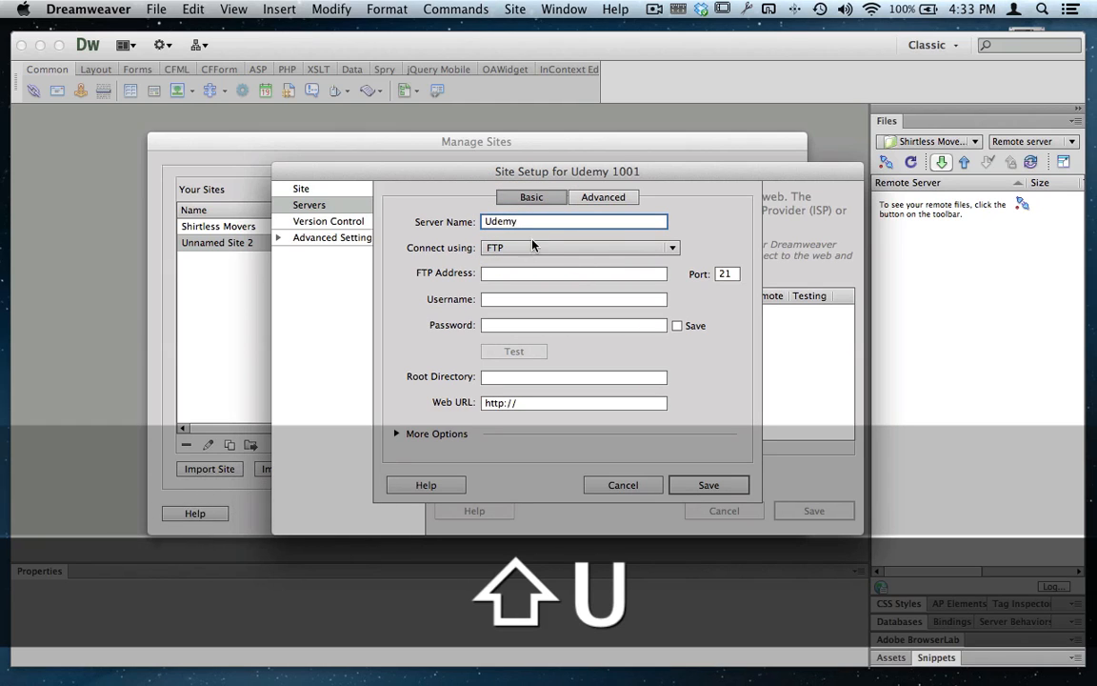
# - Switch to Safari and copy the website's home page address, udmey1001.businesscatalyst.com
pyautogui.click(507, 276)
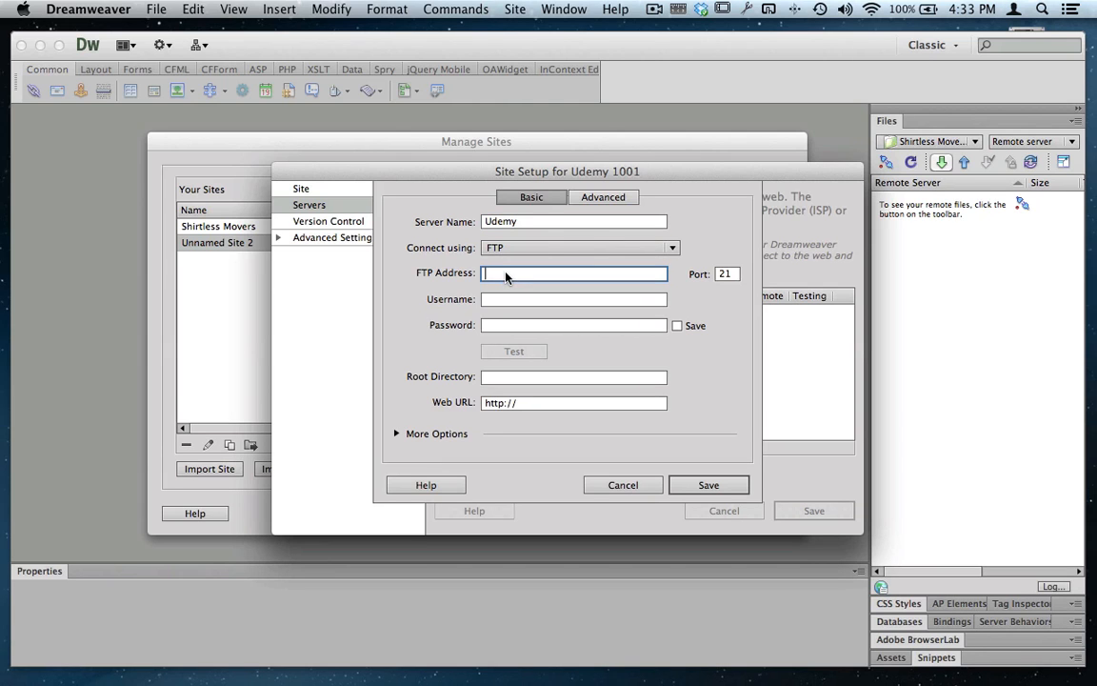
pyautogui.hotkey('ctrl', 'Up')
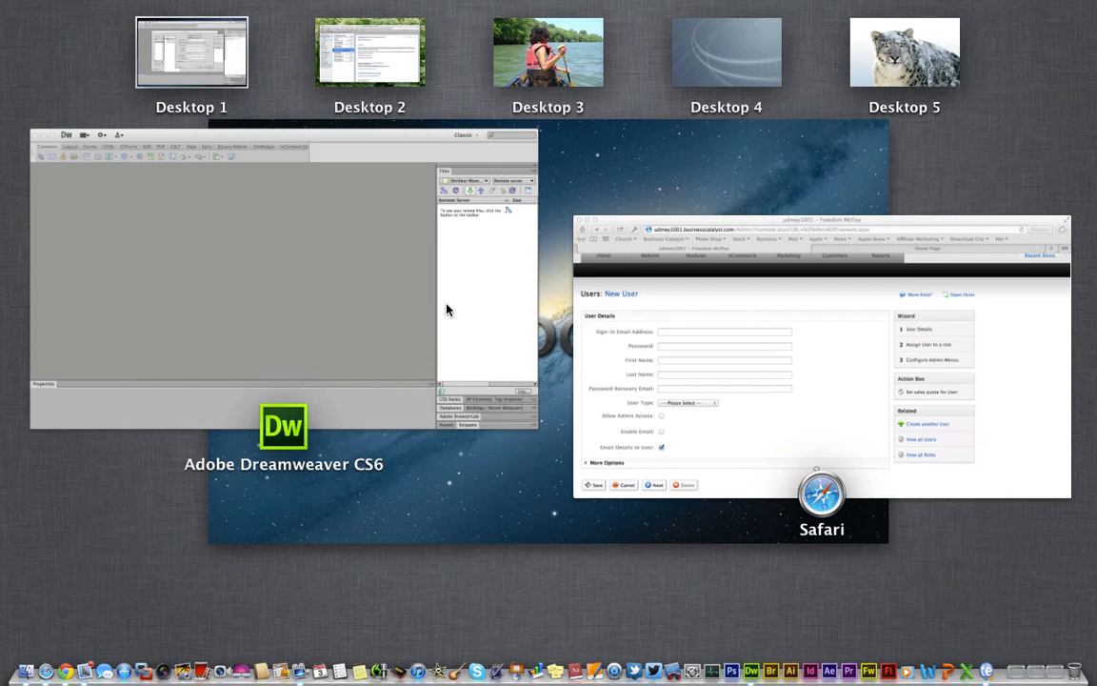
pyautogui.click(646, 329)
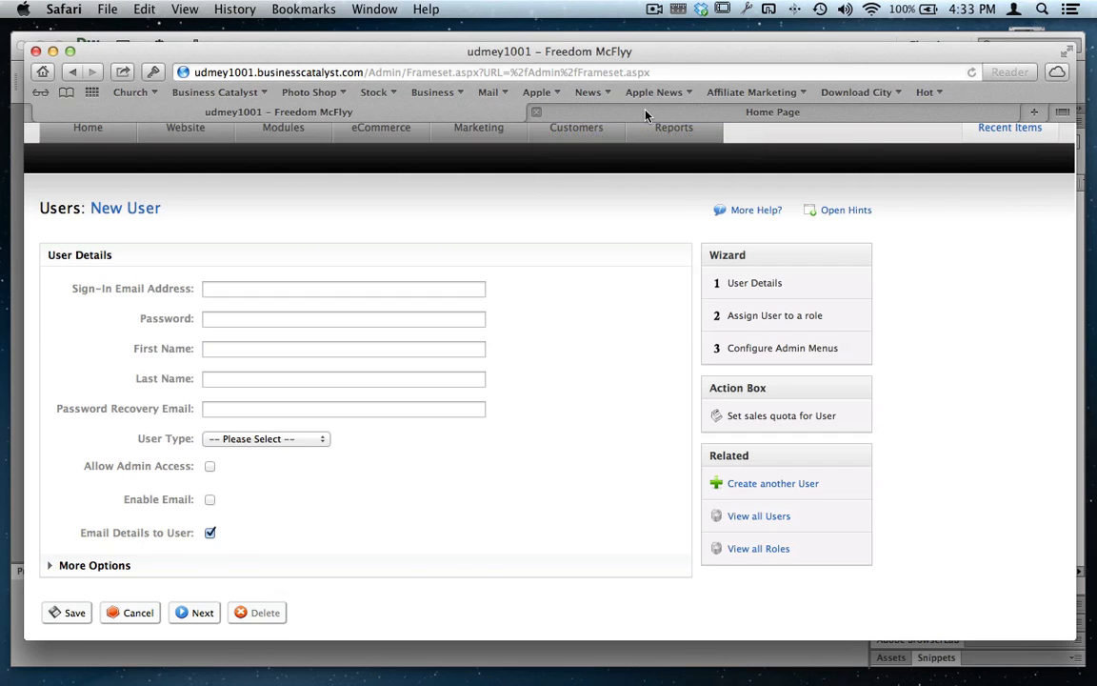
pyautogui.click(646, 112)
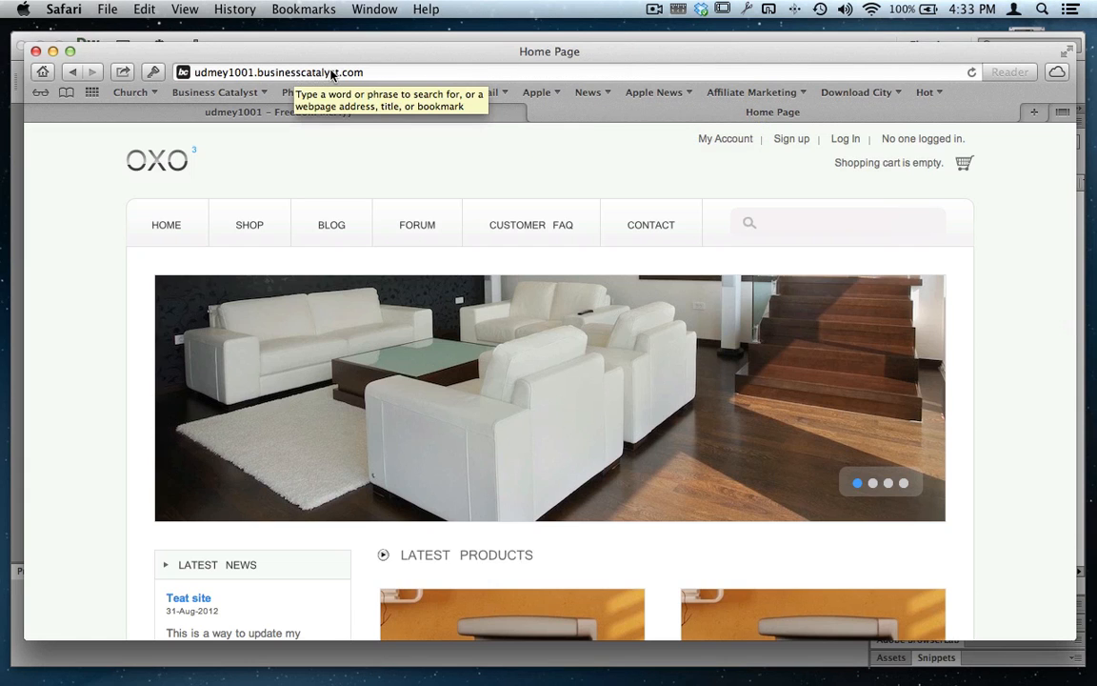
pyautogui.click(275, 73)
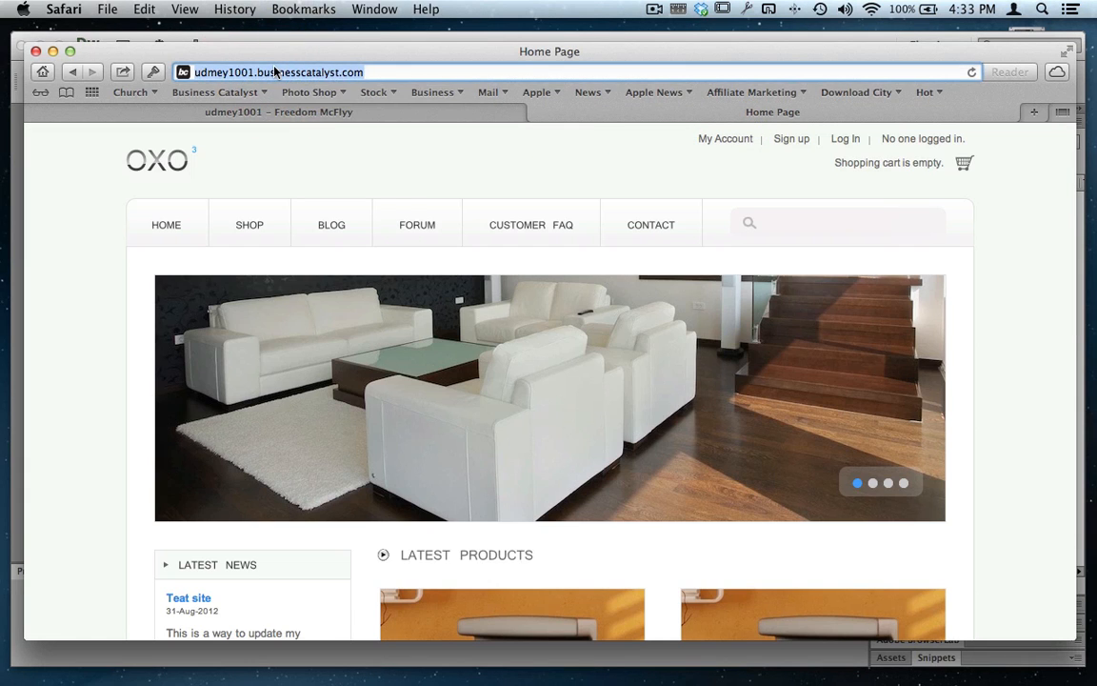
pyautogui.press('super+c')
# - Switch back to Dreamweaver and paste the copied website address as the server's FTP address
pyautogui.hotkey('ctrl', 'Up')
pyautogui.click(443, 221)
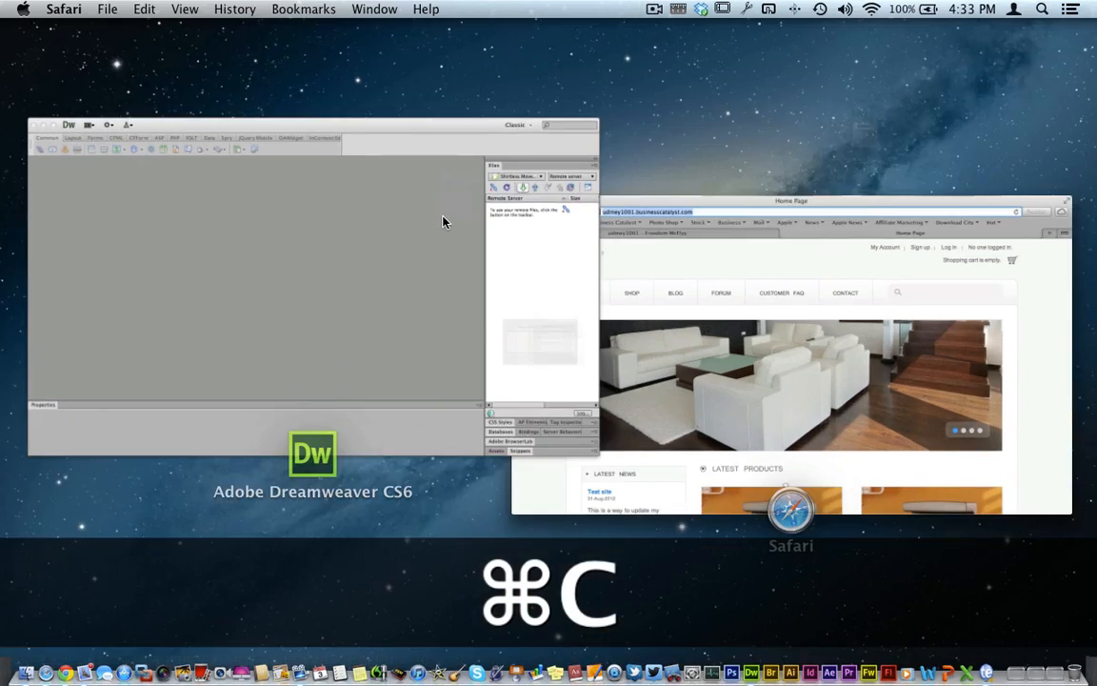
pyautogui.click(489, 273)
pyautogui.press('super+v')
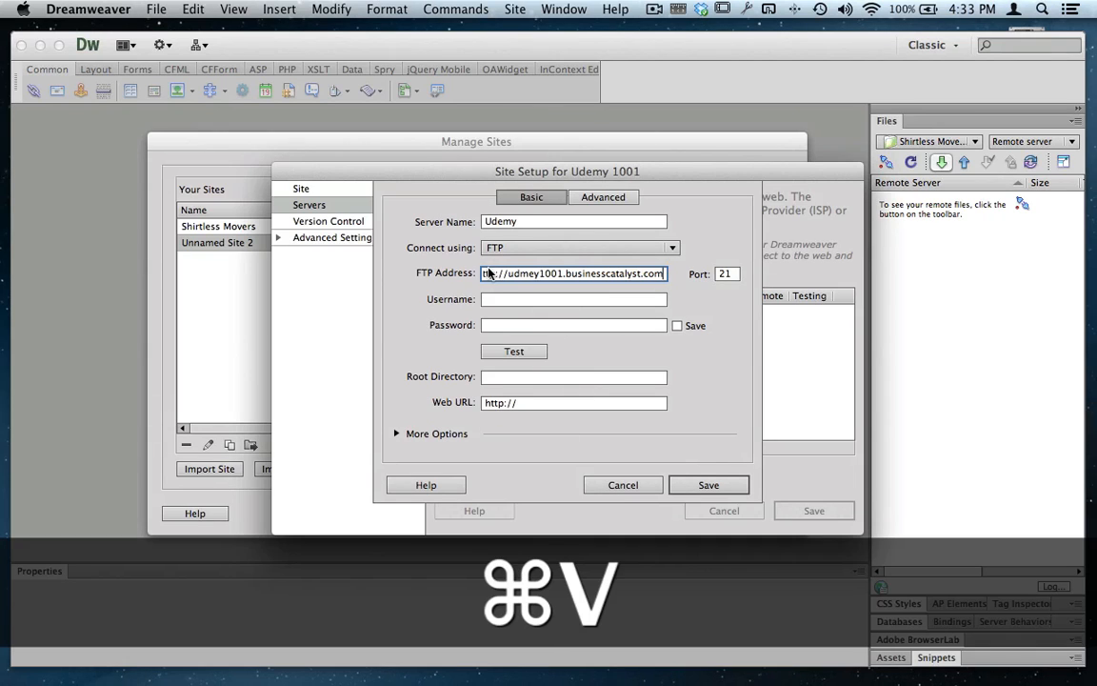
# - Enter the account's e-mail address as the FTP username
pyautogui.click(501, 301)
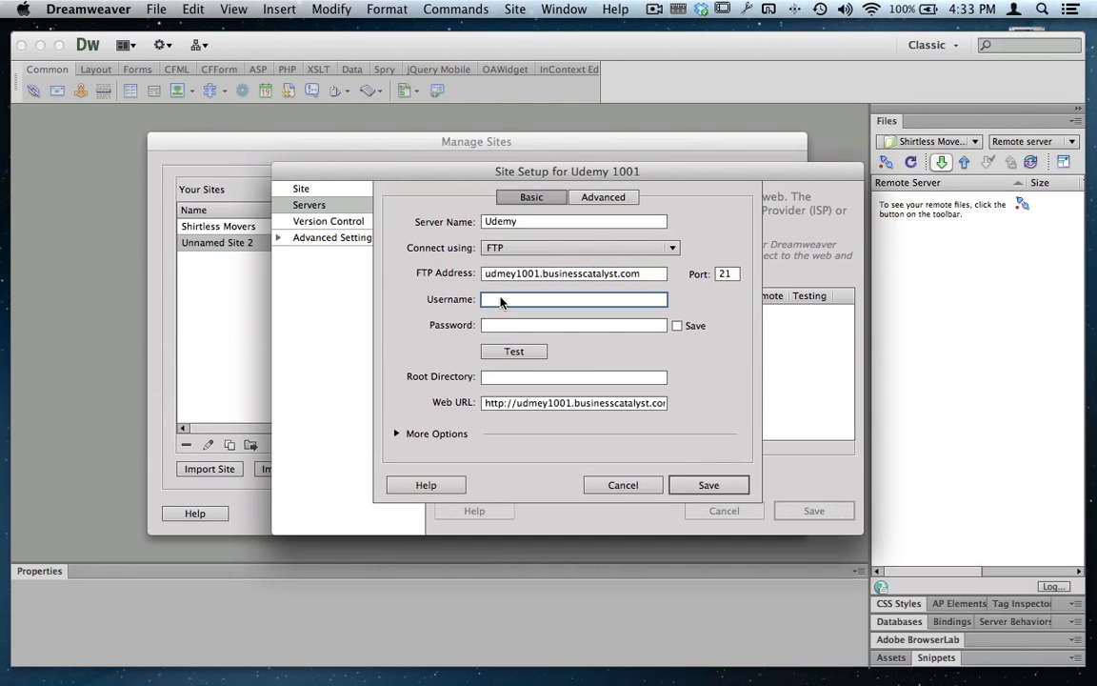
pyautogui.press('shift')
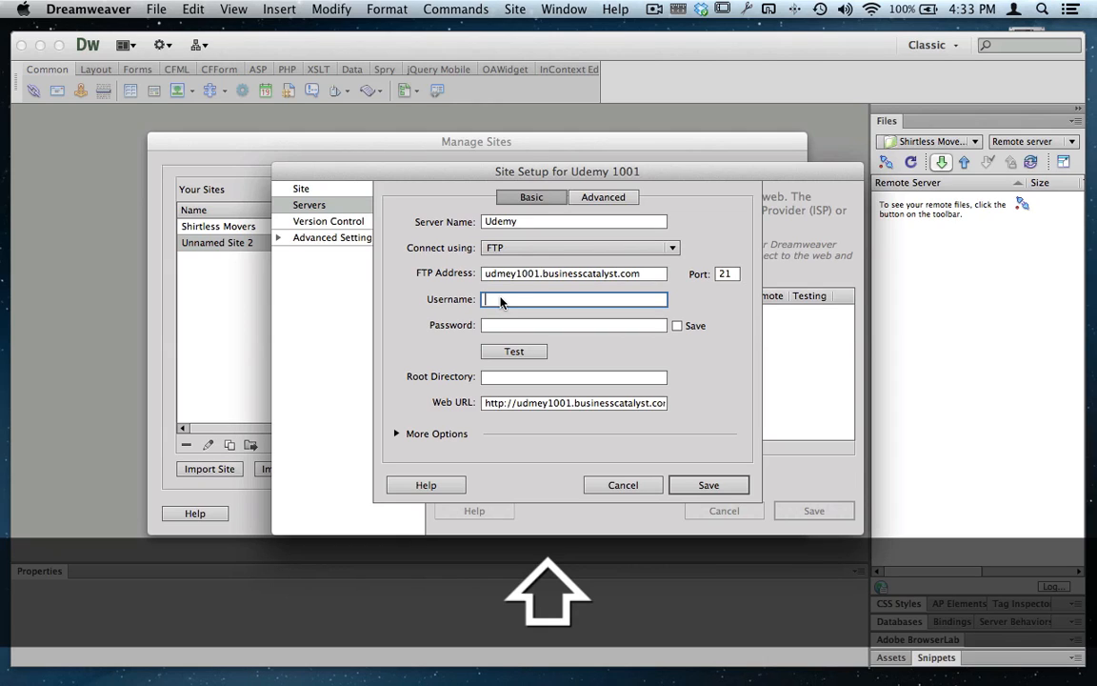
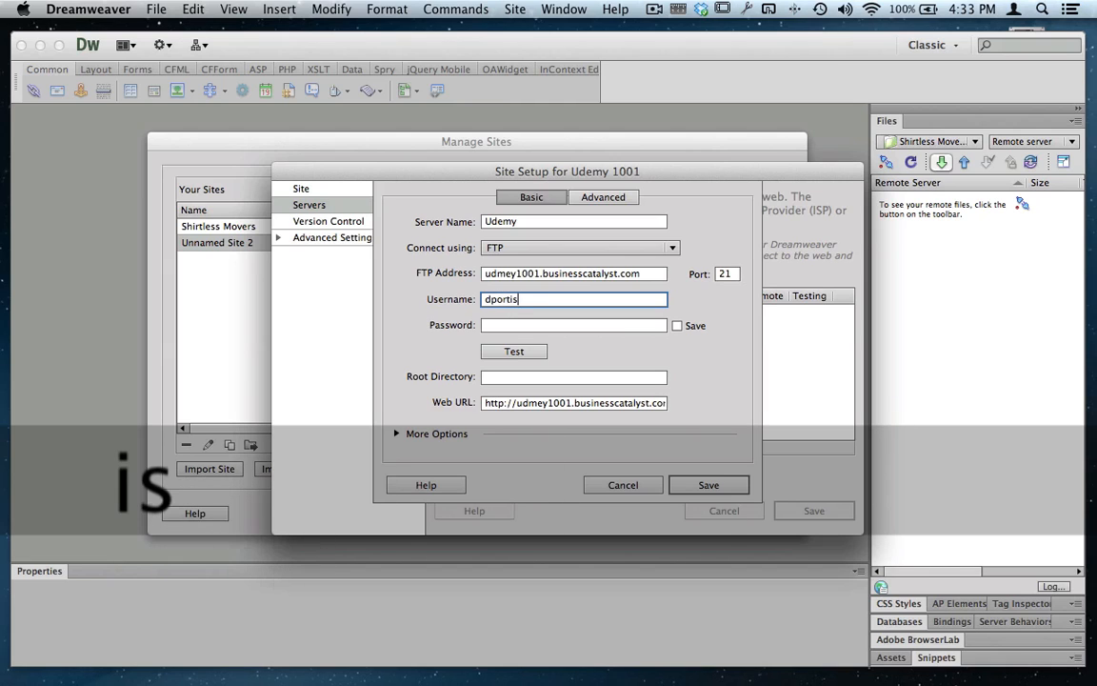
pyautogui.press('XF86AudioRaiseVolume')
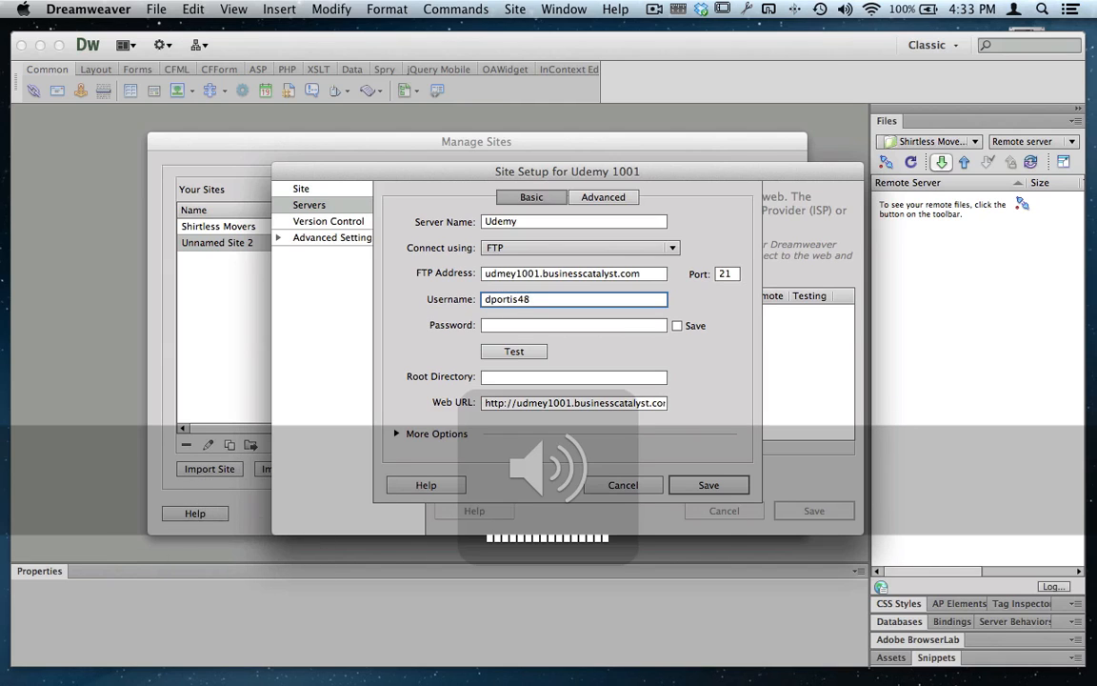
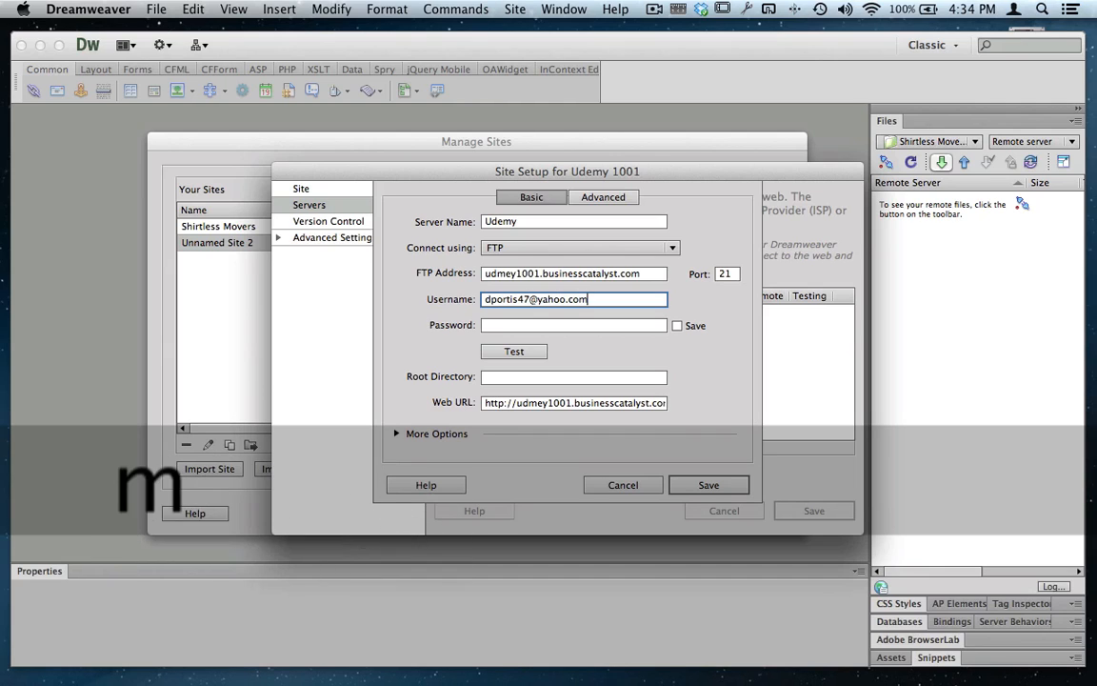
# - Enter the account password for the FTP server and test the connection
pyautogui.click(494, 326)
pyautogui.write('****')
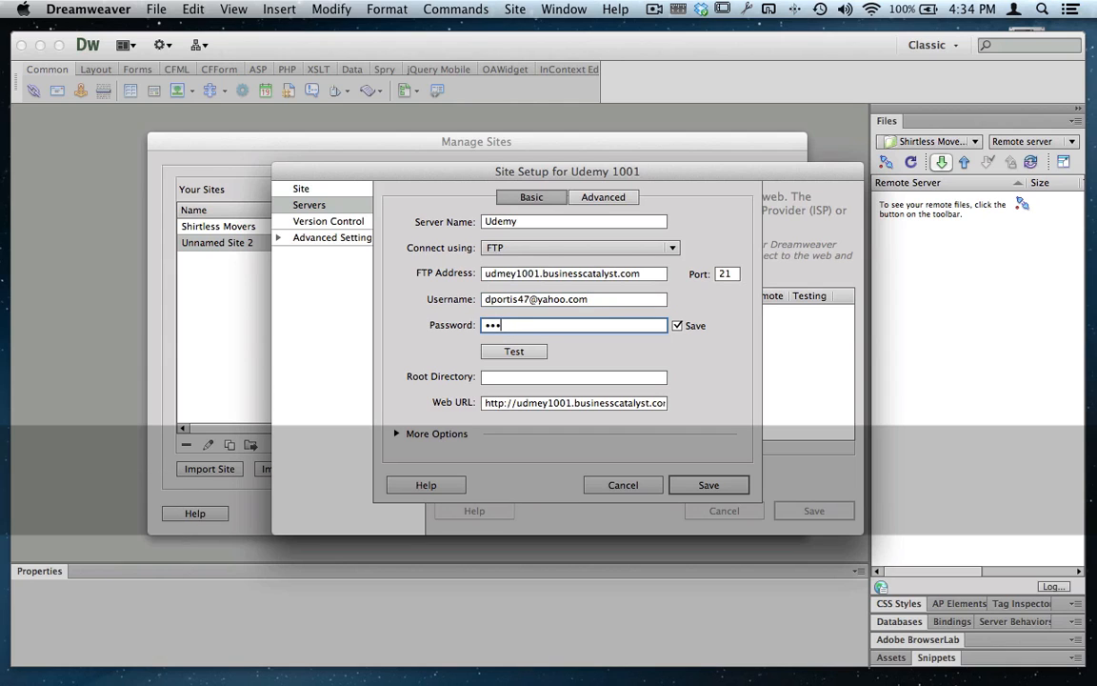
pyautogui.write('*****')
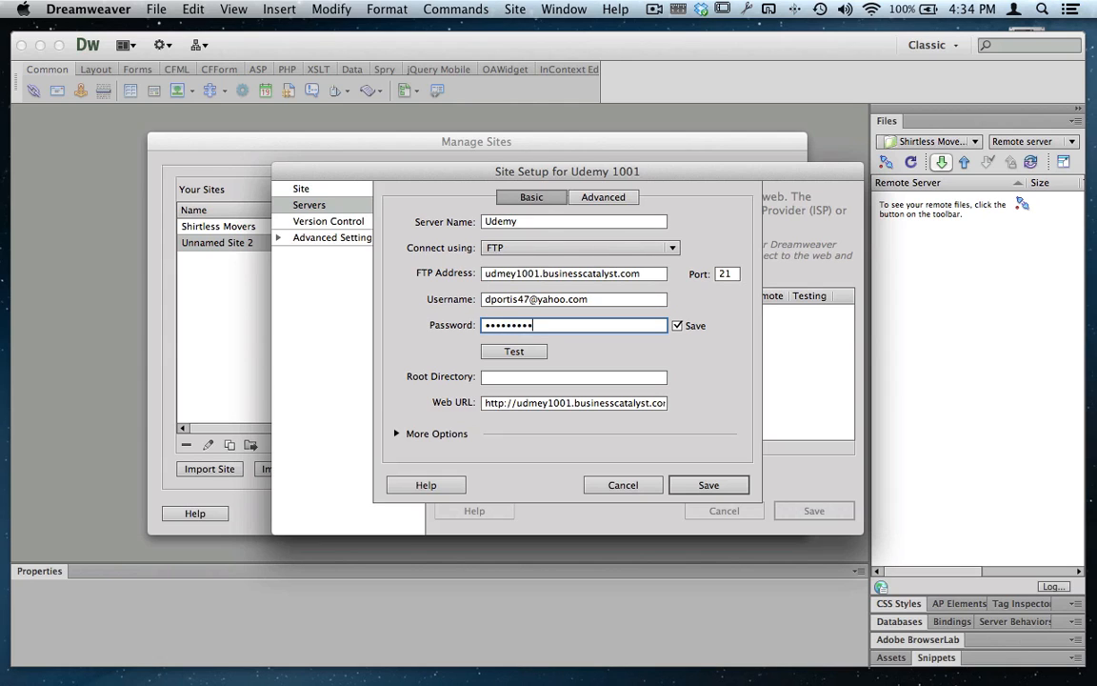
pyautogui.click(502, 352)
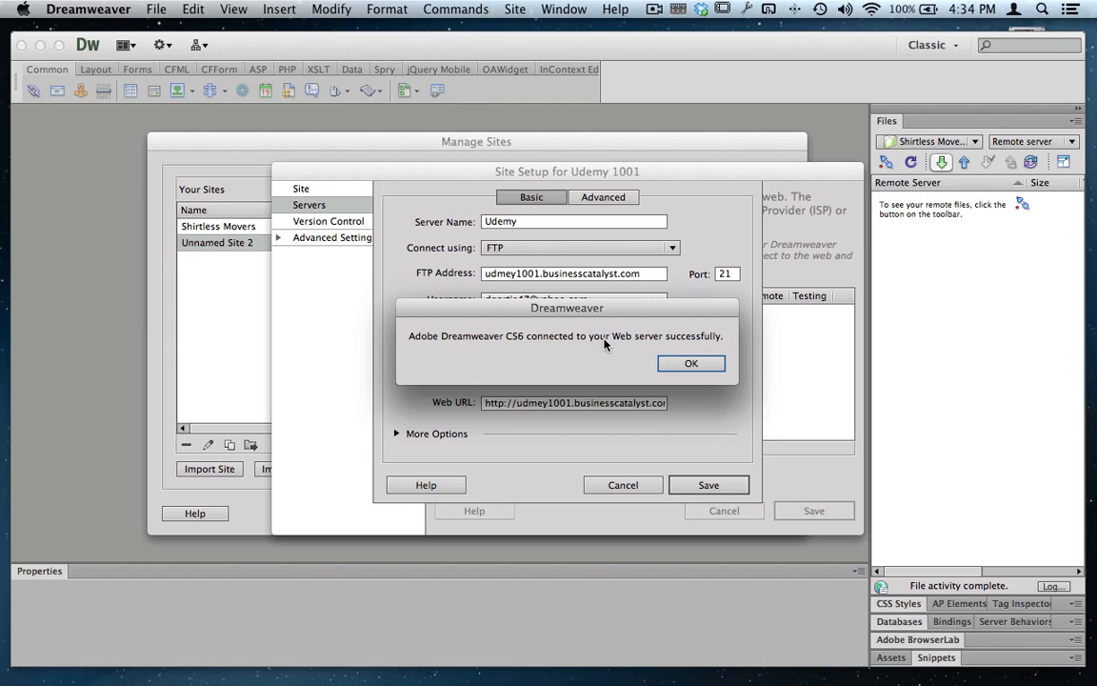
pyautogui.click(695, 364)
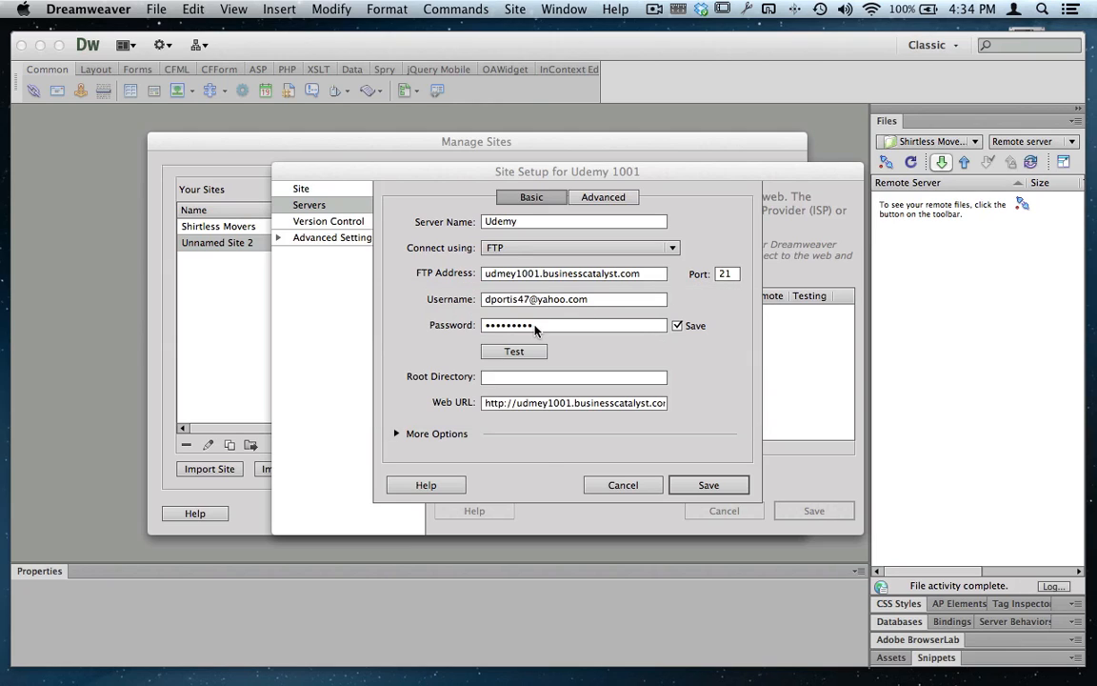
# - Save the Udemy server and the Udemy 1001 site setup, and close the Manage Sites dialog
pyautogui.click(706, 486)
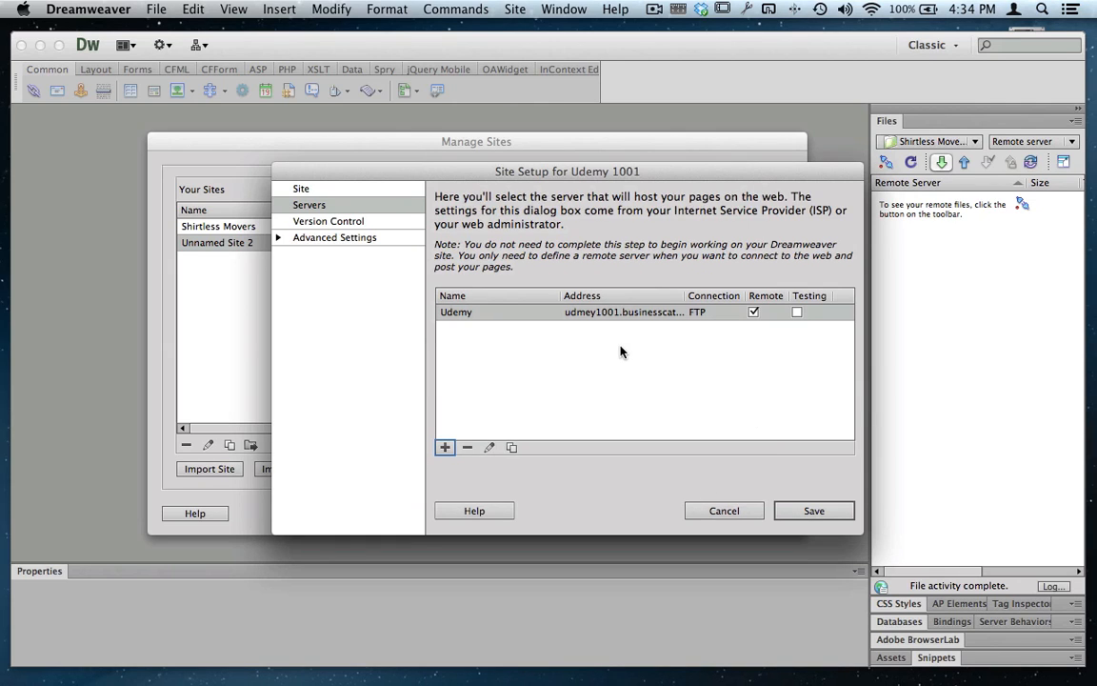
pyautogui.click(801, 509)
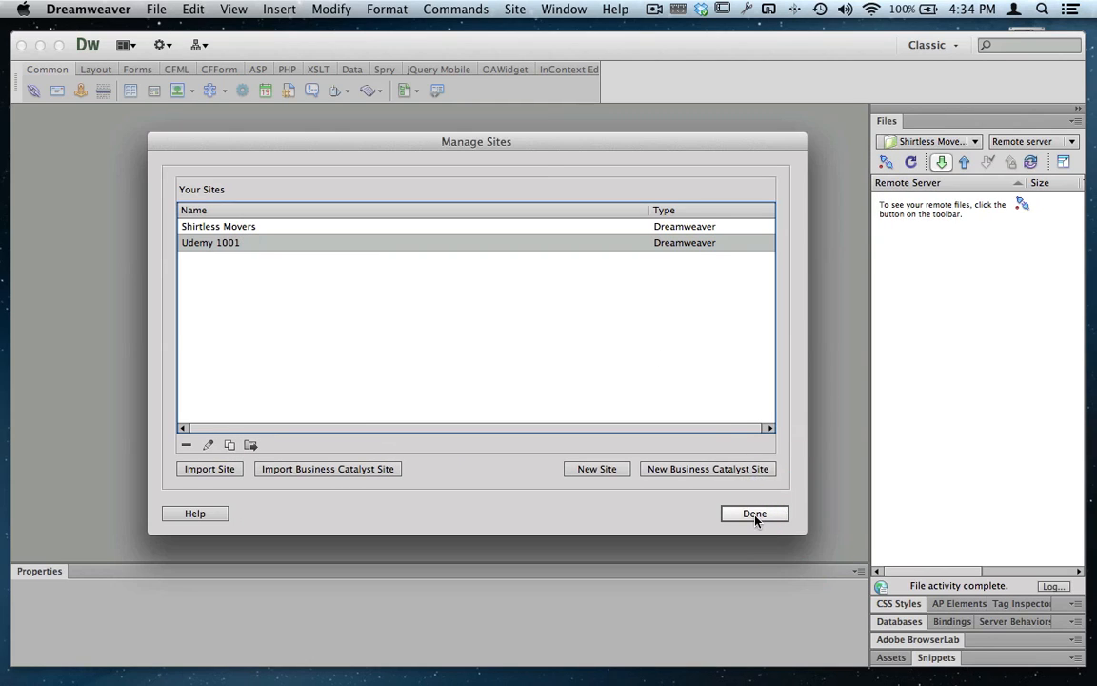
pyautogui.click(754, 515)
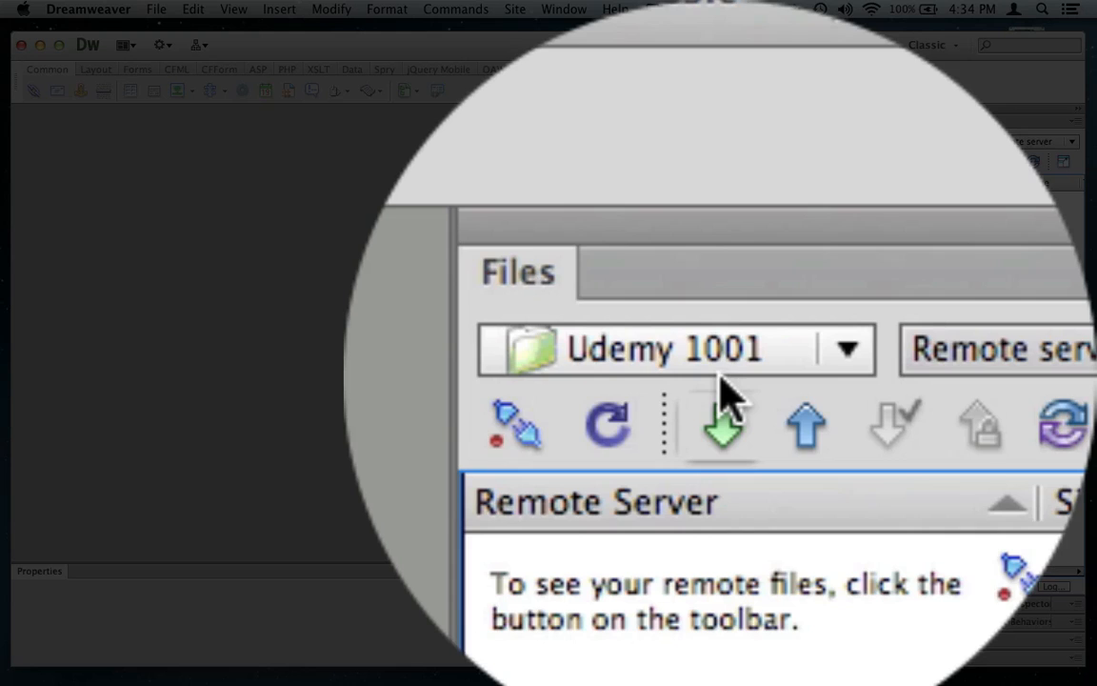
pyautogui.click(941, 144)
pyautogui.click(941, 145)
pyautogui.click(887, 163)
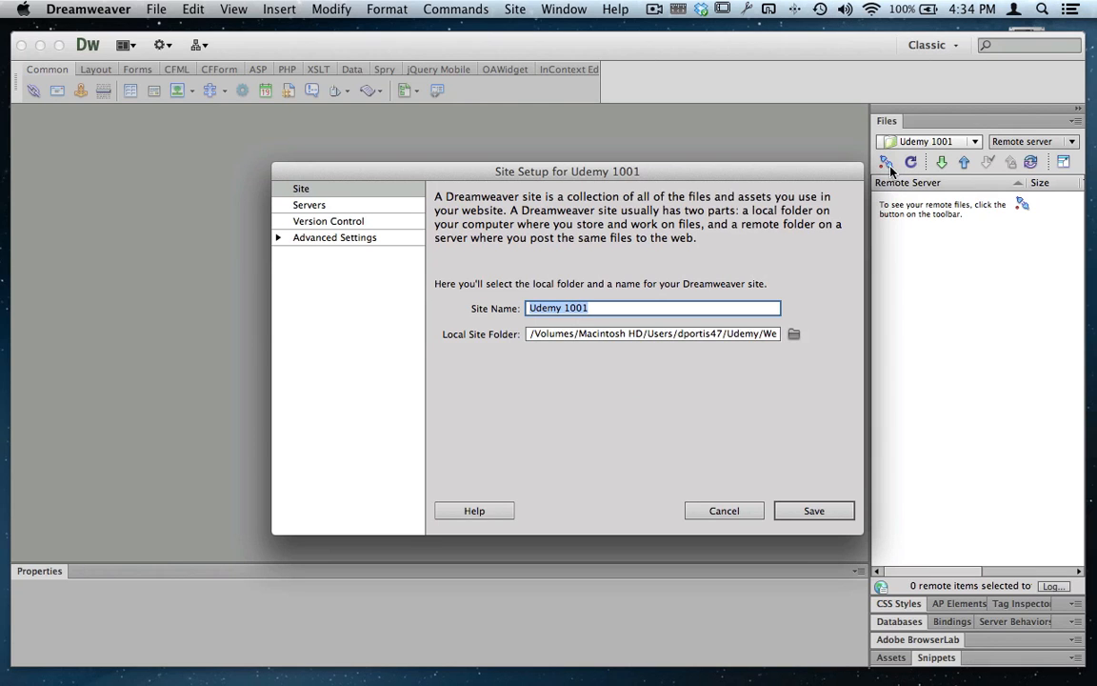
pyautogui.click(742, 510)
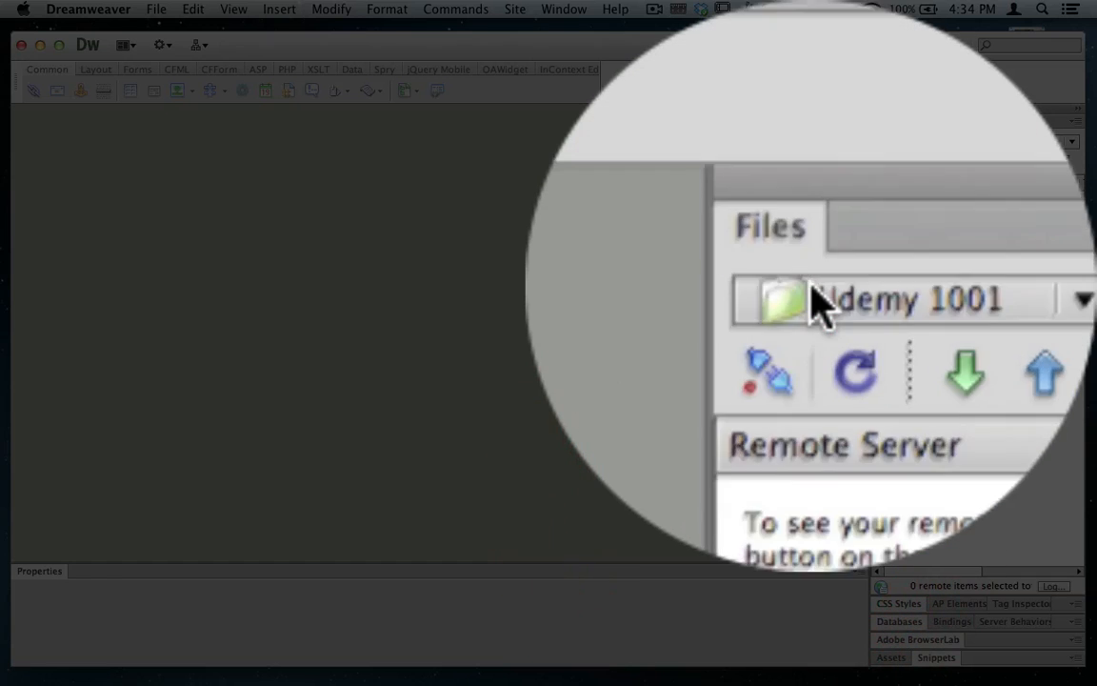
# - Connect to the remote server of Udemy 1001 and open home.htm without transferring its dependent files
pyautogui.click(886, 163)
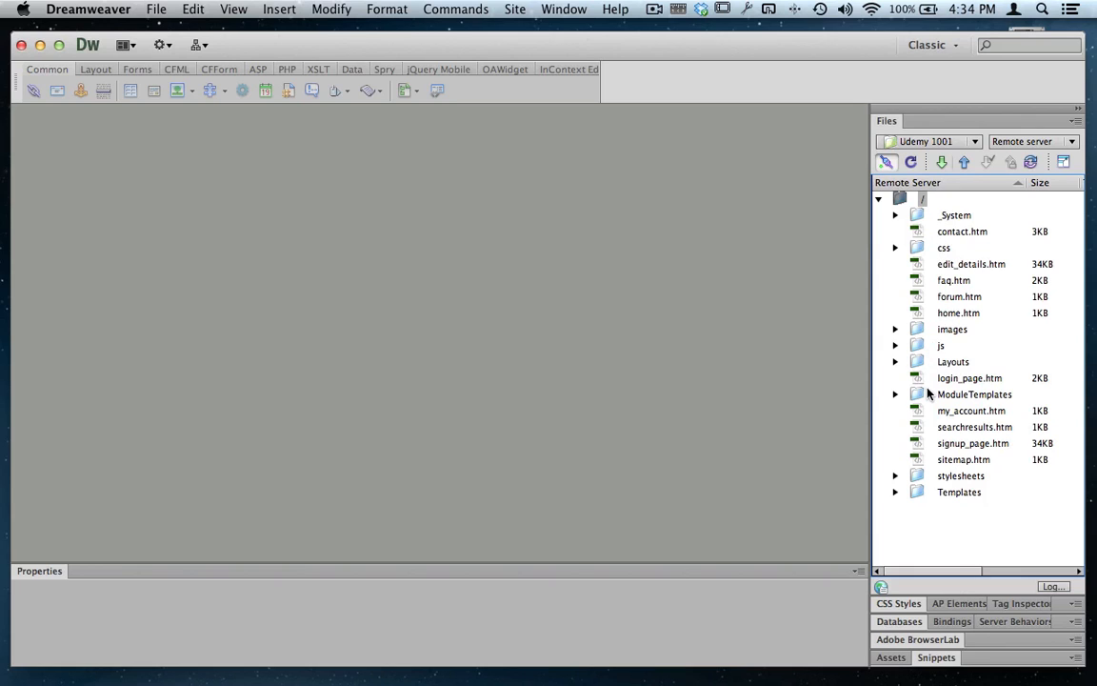
pyautogui.click(944, 314)
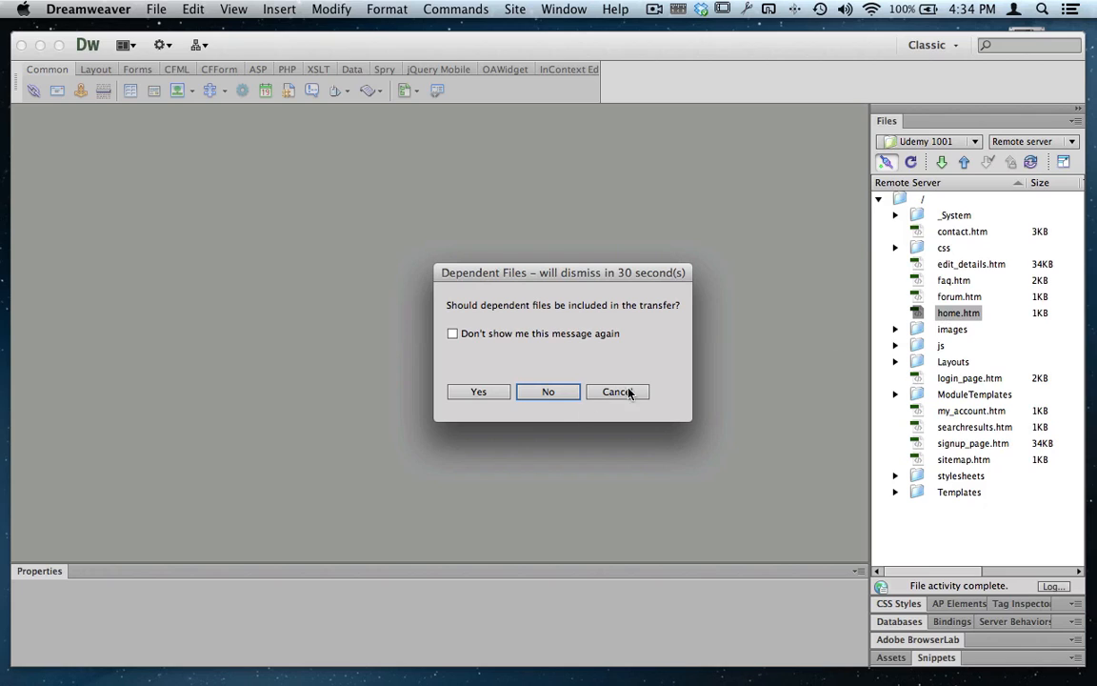
pyautogui.click(559, 390)
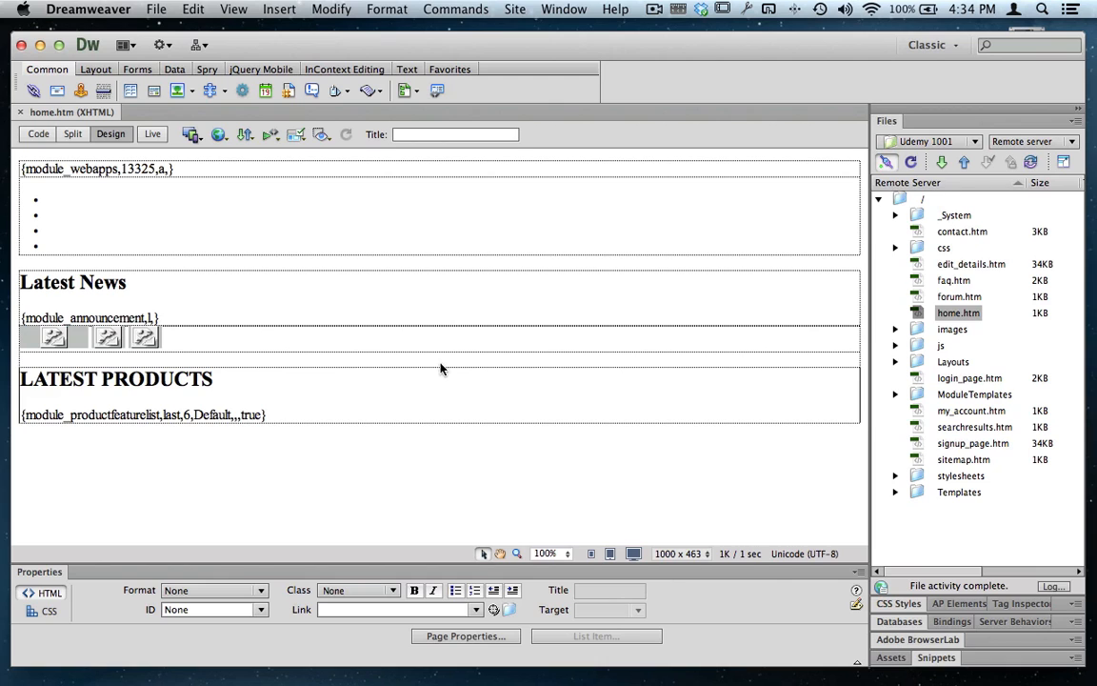
# - Examine home.htm in Design and Code views, finishing with code and design side by side in Split view
pyautogui.click(118, 136)
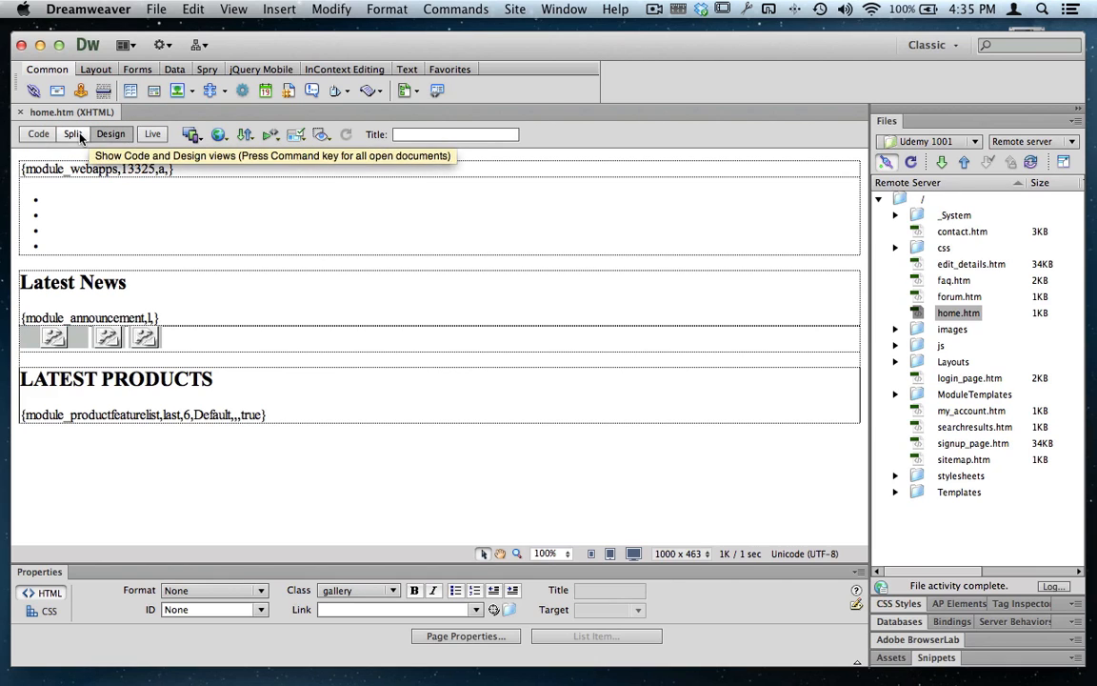
pyautogui.click(75, 135)
pyautogui.click(38, 135)
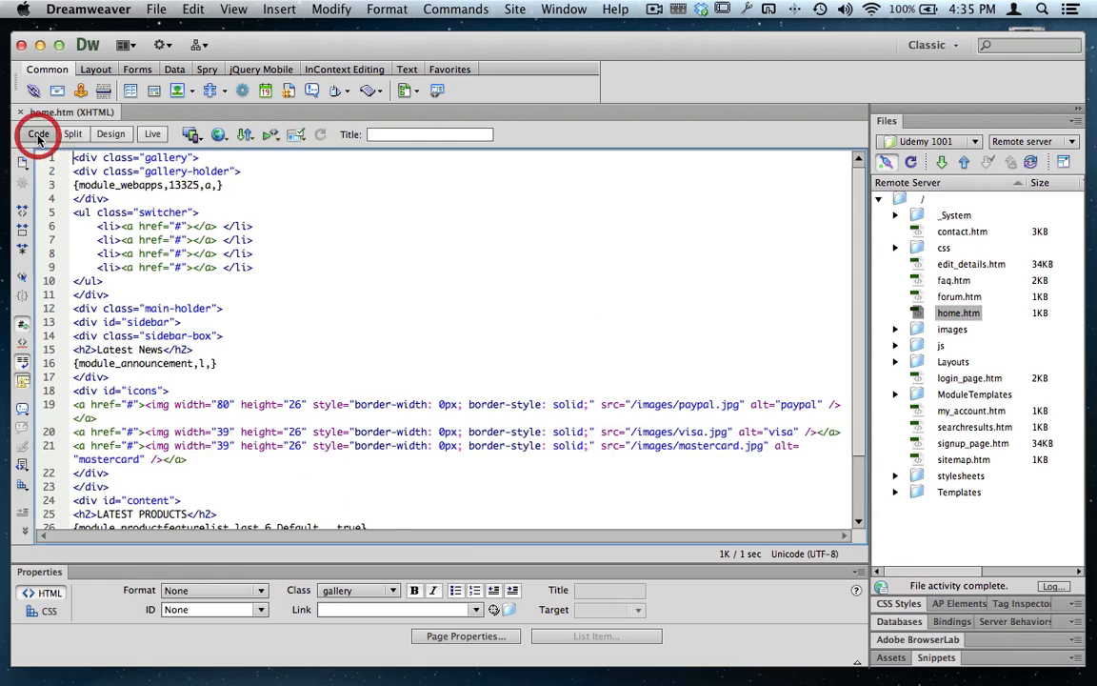
pyautogui.click(71, 136)
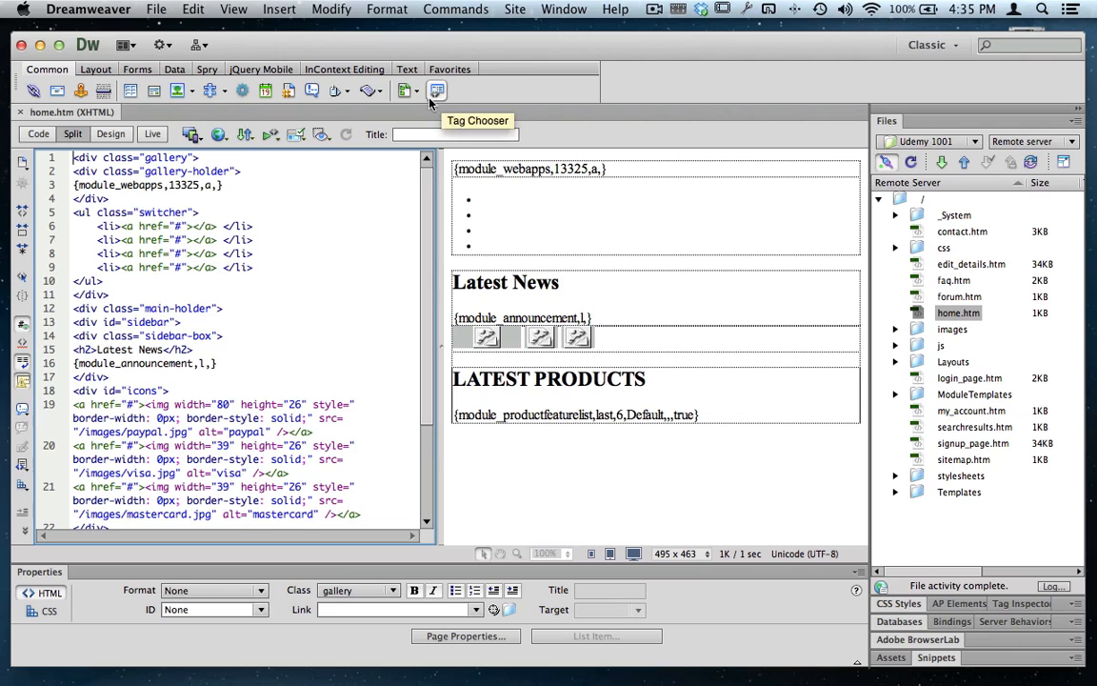
# - Turn on Live view for home.htm, refreshing the remote file list, and show the page in Design view only
pyautogui.click(153, 135)
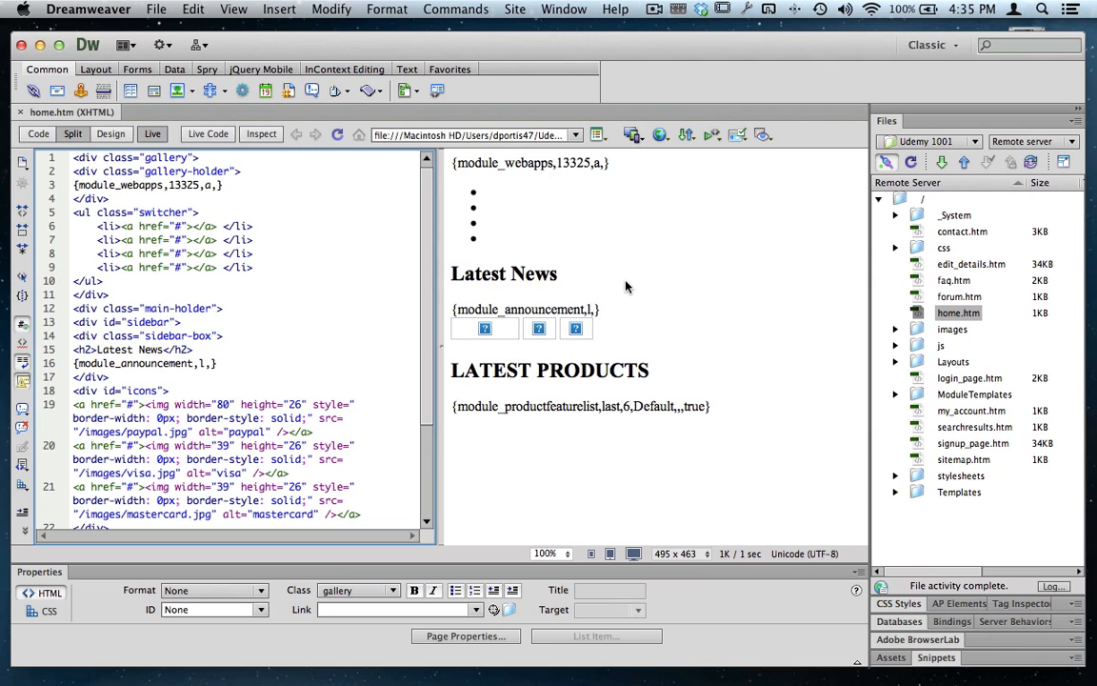
pyautogui.click(916, 164)
pyautogui.click(110, 135)
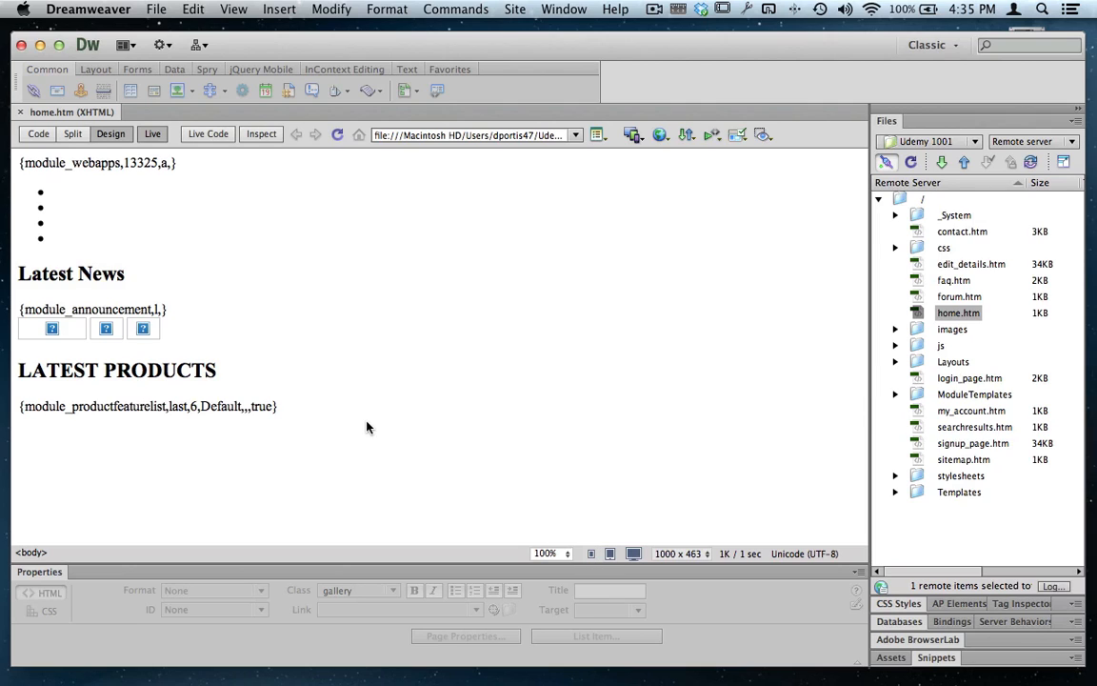
# - Show the Live Code of home.htm beside the page preview and turn Live Code off again
pyautogui.click(210, 136)
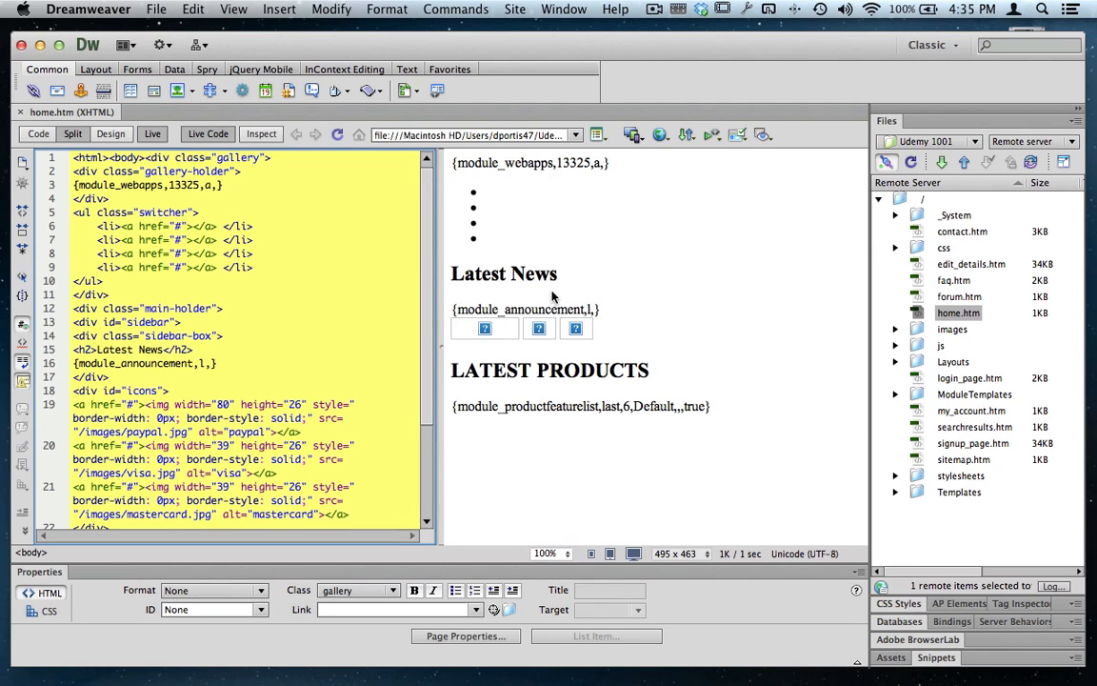
pyautogui.click(607, 250)
pyautogui.click(209, 137)
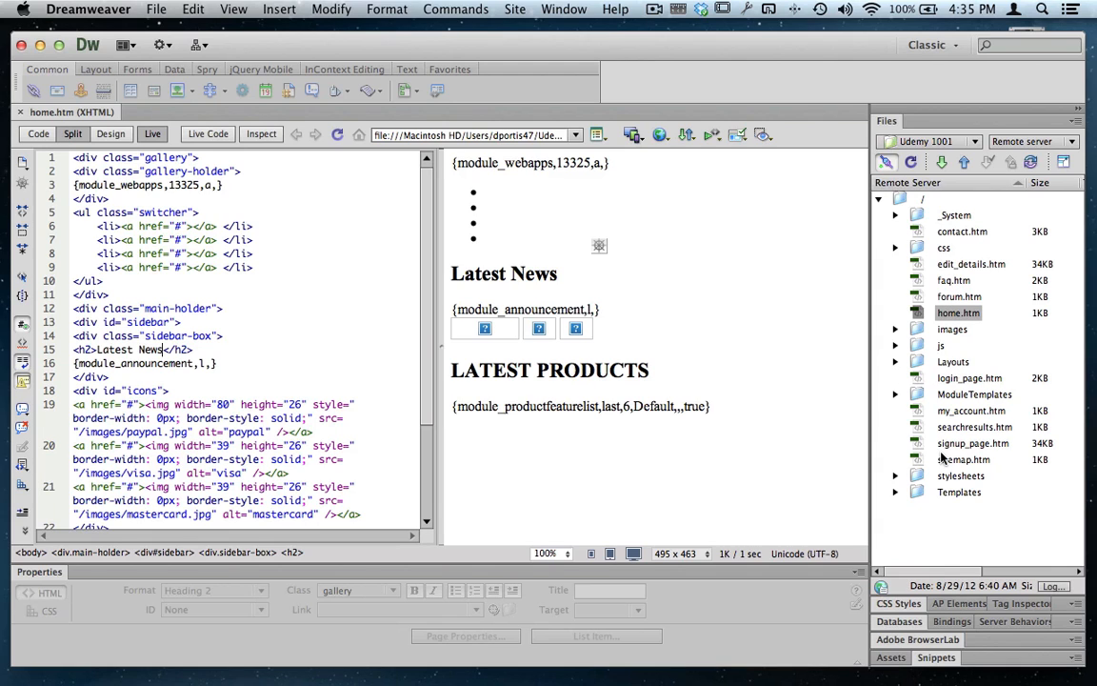
# - Look through the remote file list, checking the contents of the css folder and collapsing it again
pyautogui.hscroll(5, 941, 460)
pyautogui.hscroll(-5, 941, 459)
pyautogui.click(896, 250)
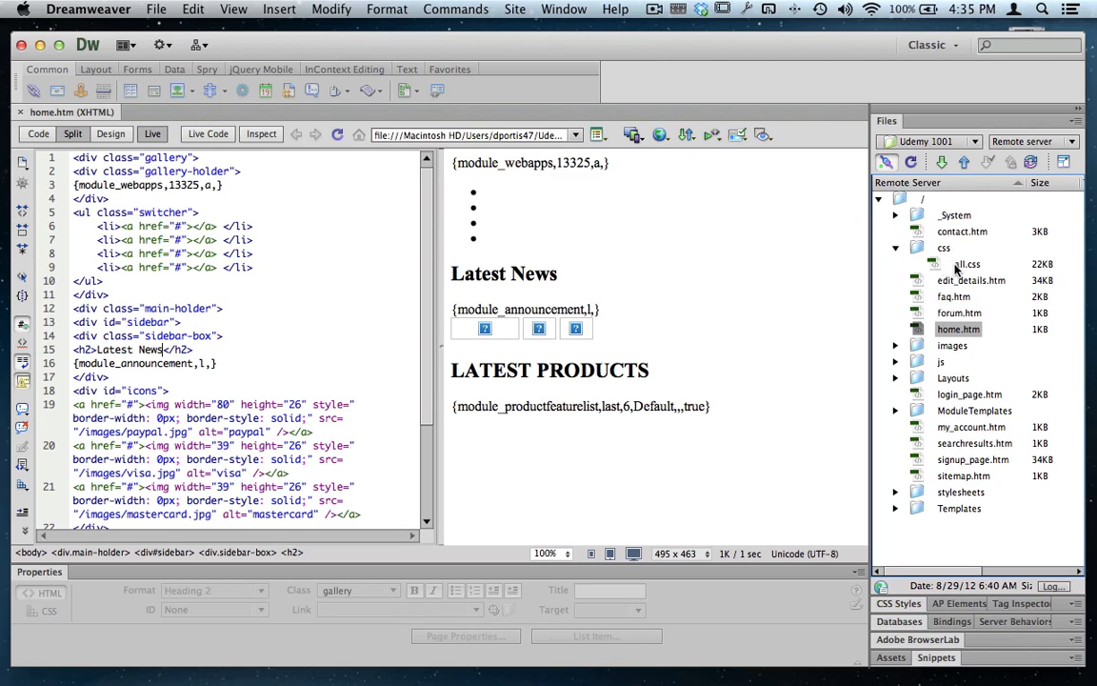
pyautogui.click(896, 249)
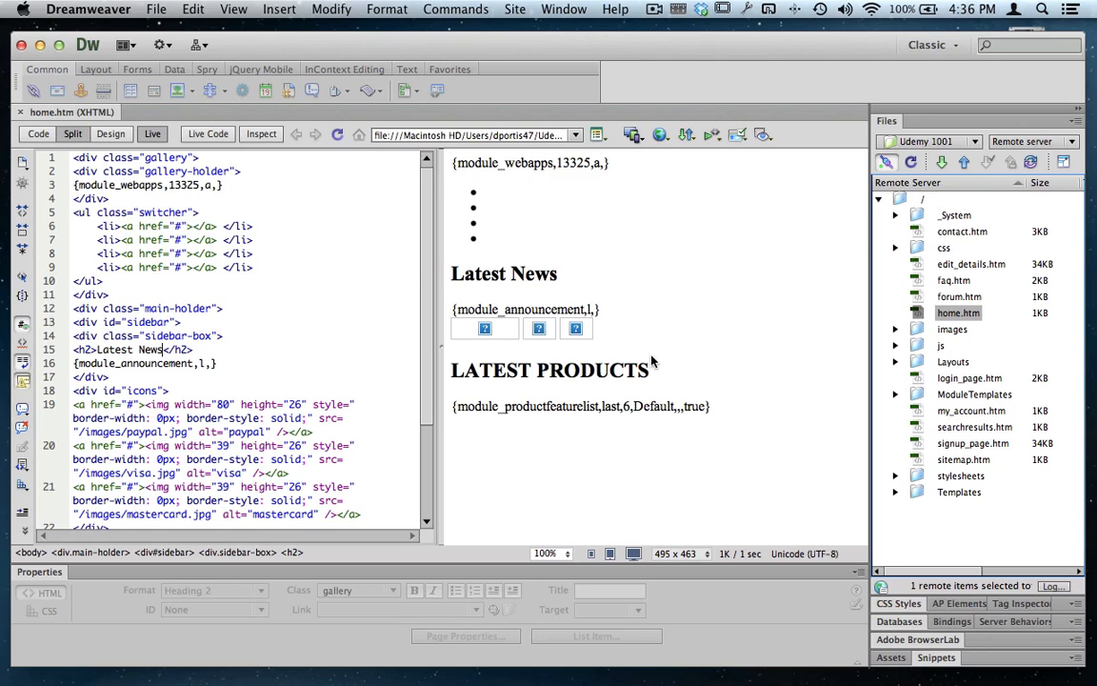
# - Preview home.htm in Design view at the 480 x 800 mobile size and the 768 x 1024 tablet size
pyautogui.click(591, 554)
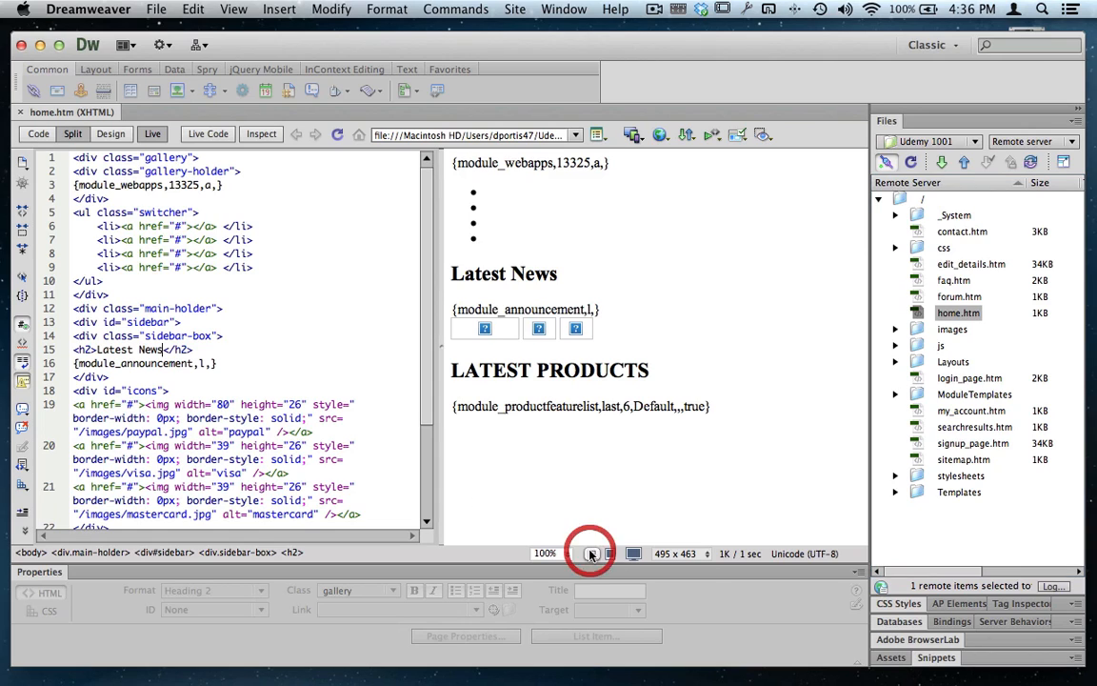
pyautogui.click(110, 133)
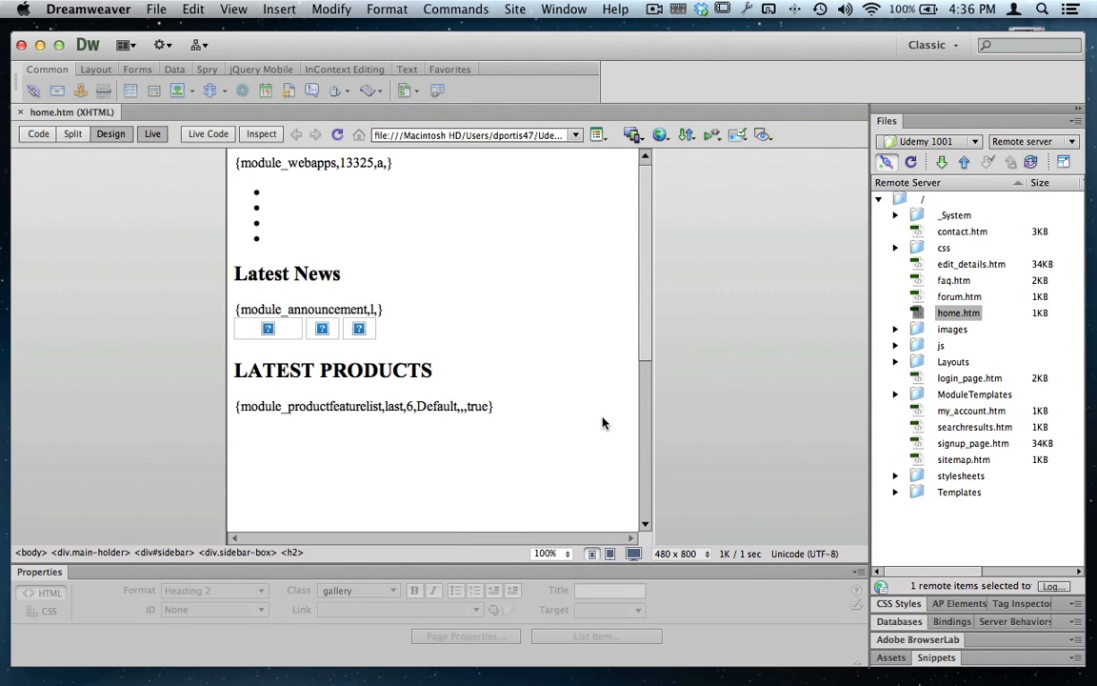
pyautogui.click(610, 554)
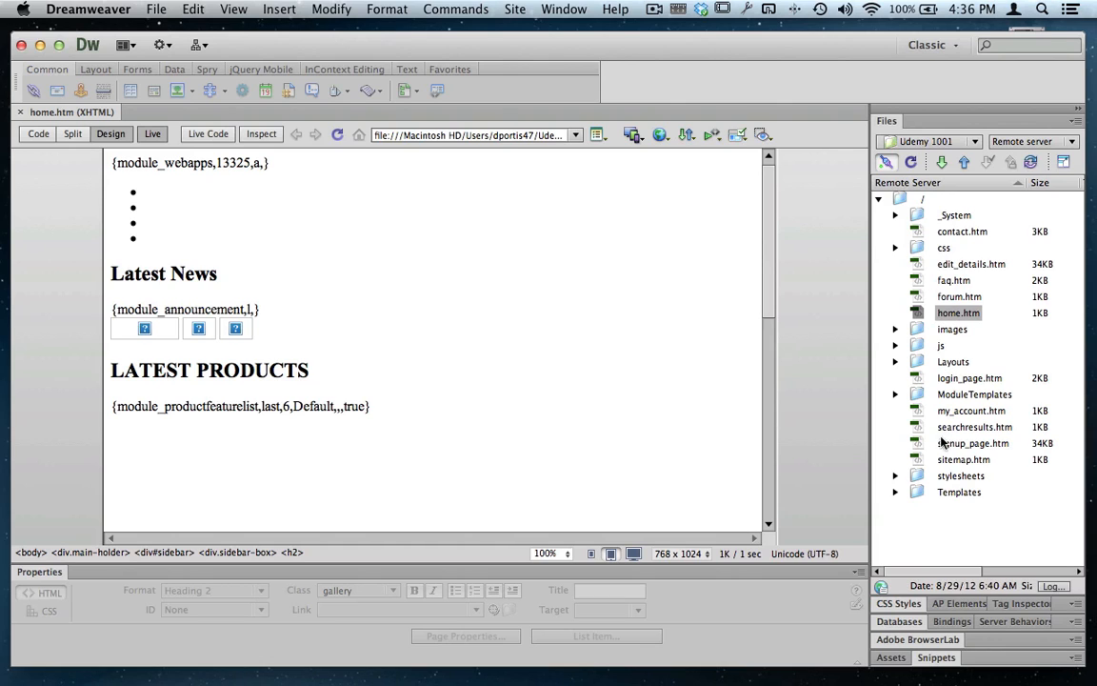
# - Open faq.htm from the remote server and preview it at the tablet, desktop and mobile sizes, finishing at 480 x 800
pyautogui.click(940, 282)
pyautogui.doubleClick(928, 284)
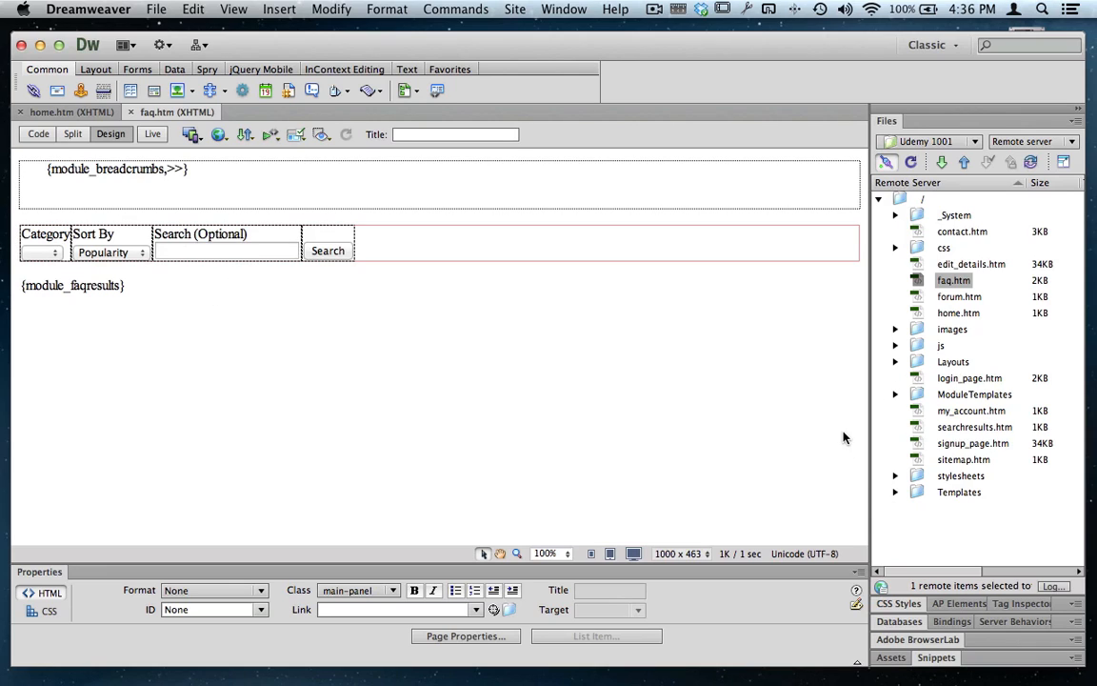
pyautogui.click(591, 553)
pyautogui.click(608, 555)
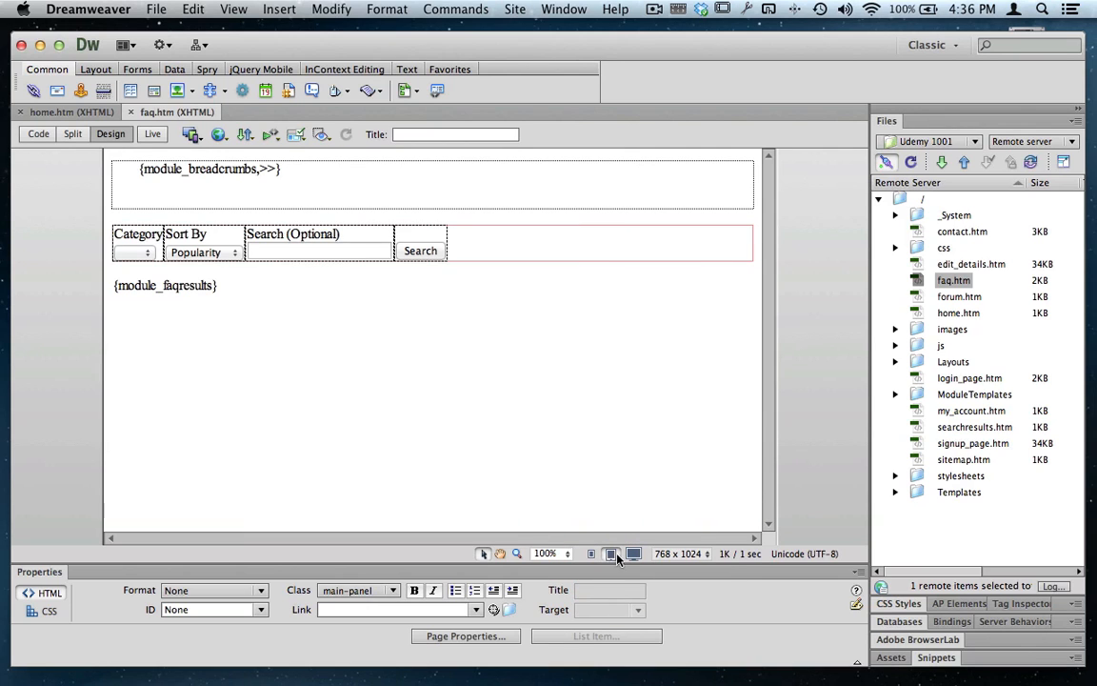
pyautogui.click(632, 556)
pyautogui.click(611, 553)
pyautogui.click(591, 554)
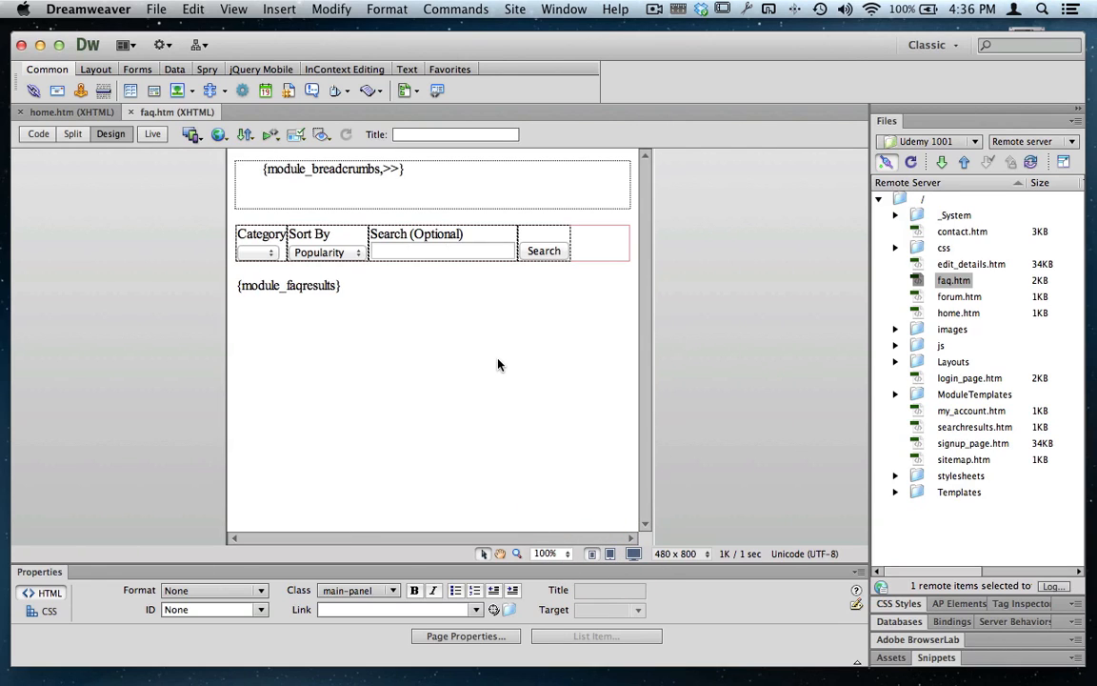